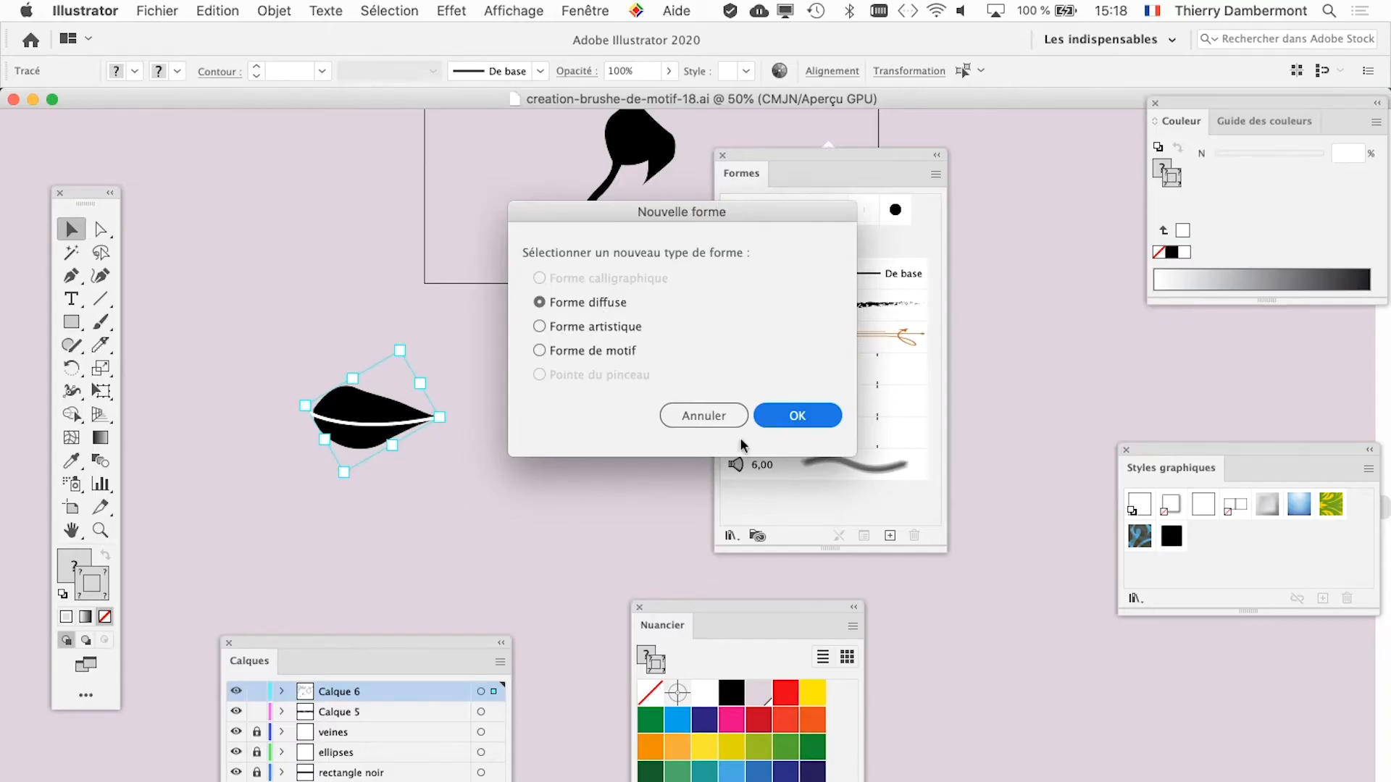
# Step: Create a scatter brush (Forme diffuse) from the selected leaf, keeping the default options
pyautogui.click(1296, 748)
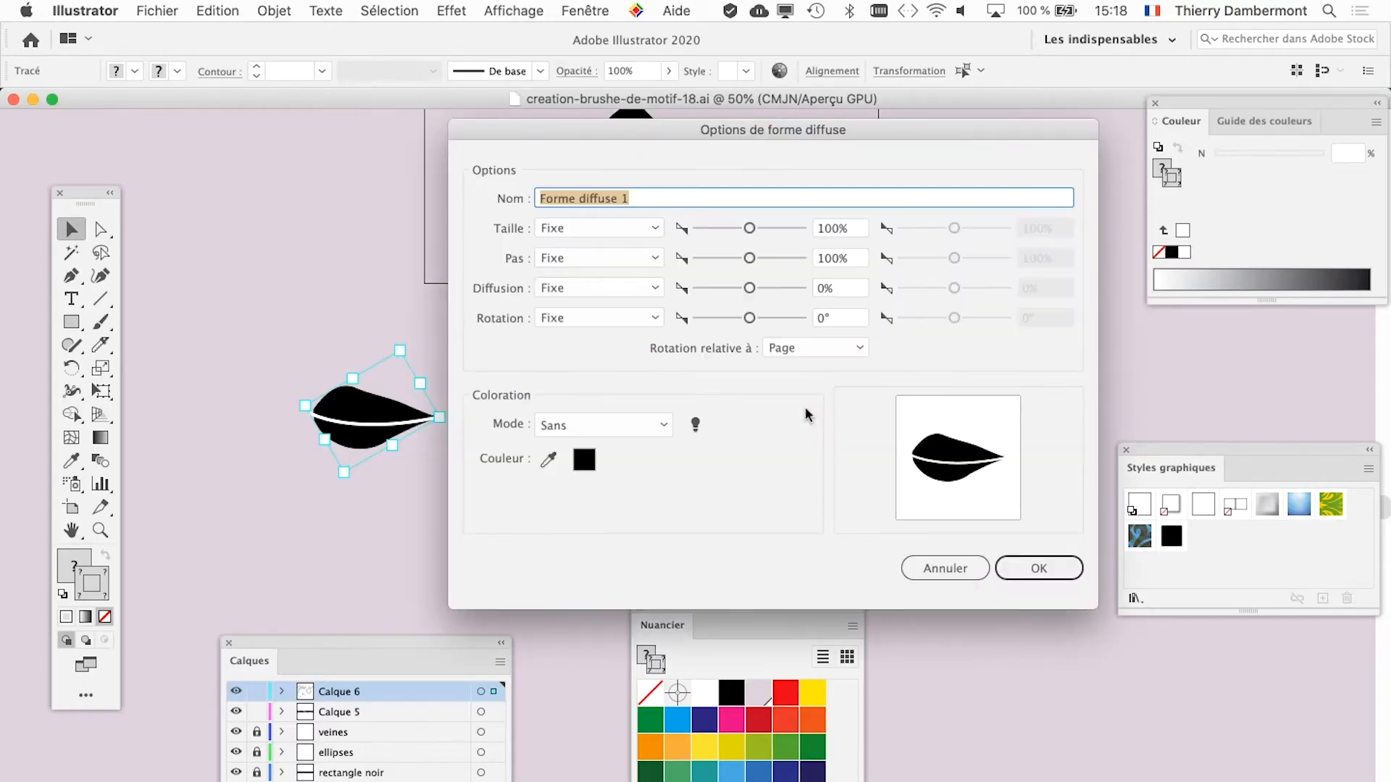
pyautogui.click(1028, 568)
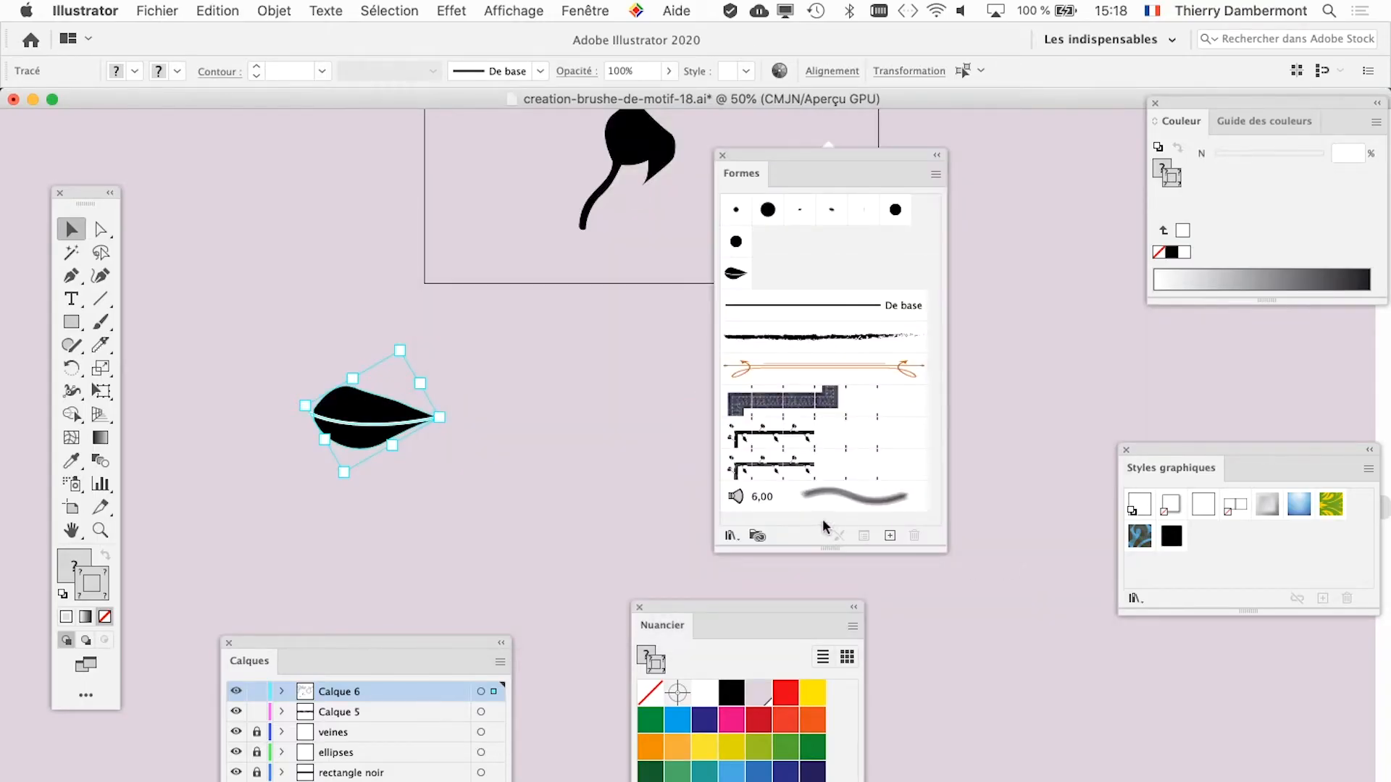
# Step: Try applying the new leaf scatter brush to the selected leaf artwork, and undo it
pyautogui.click(735, 279)
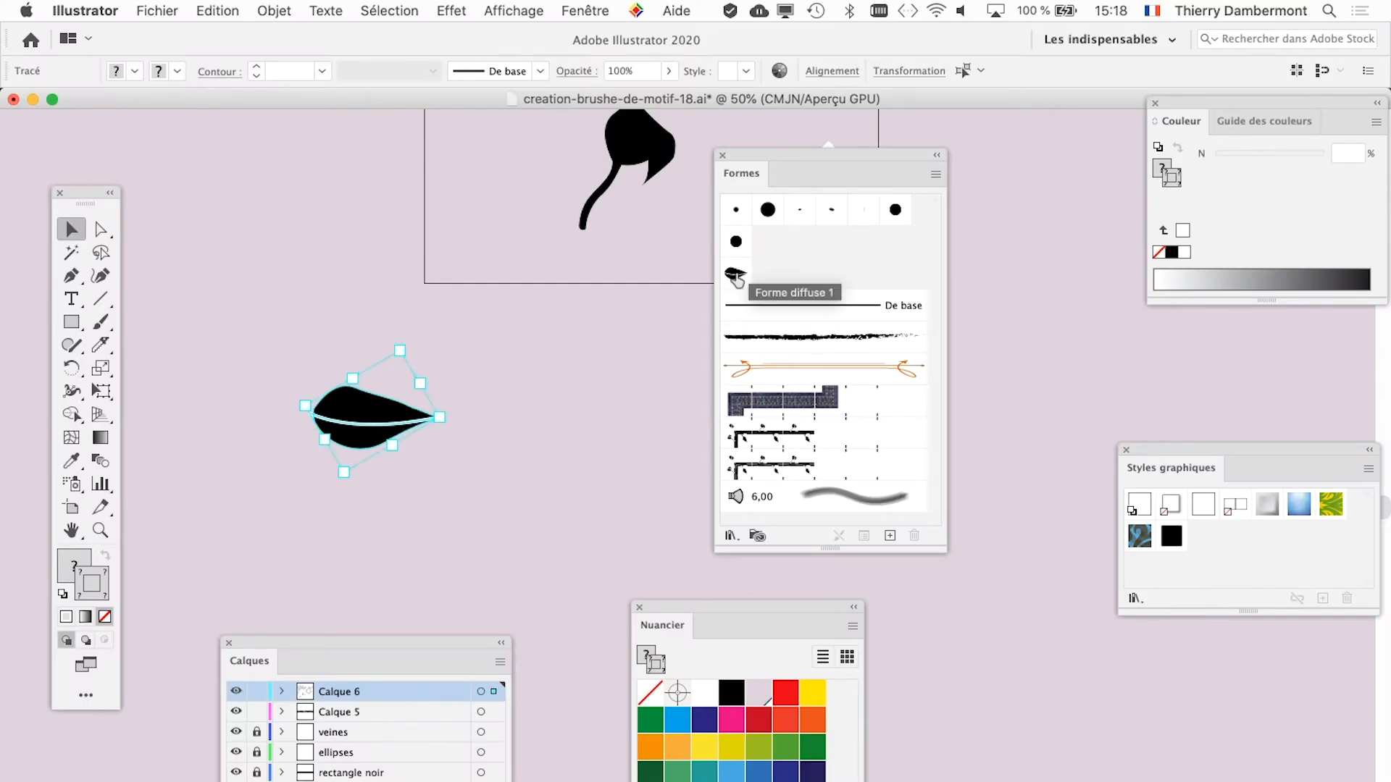
pyautogui.click(736, 278)
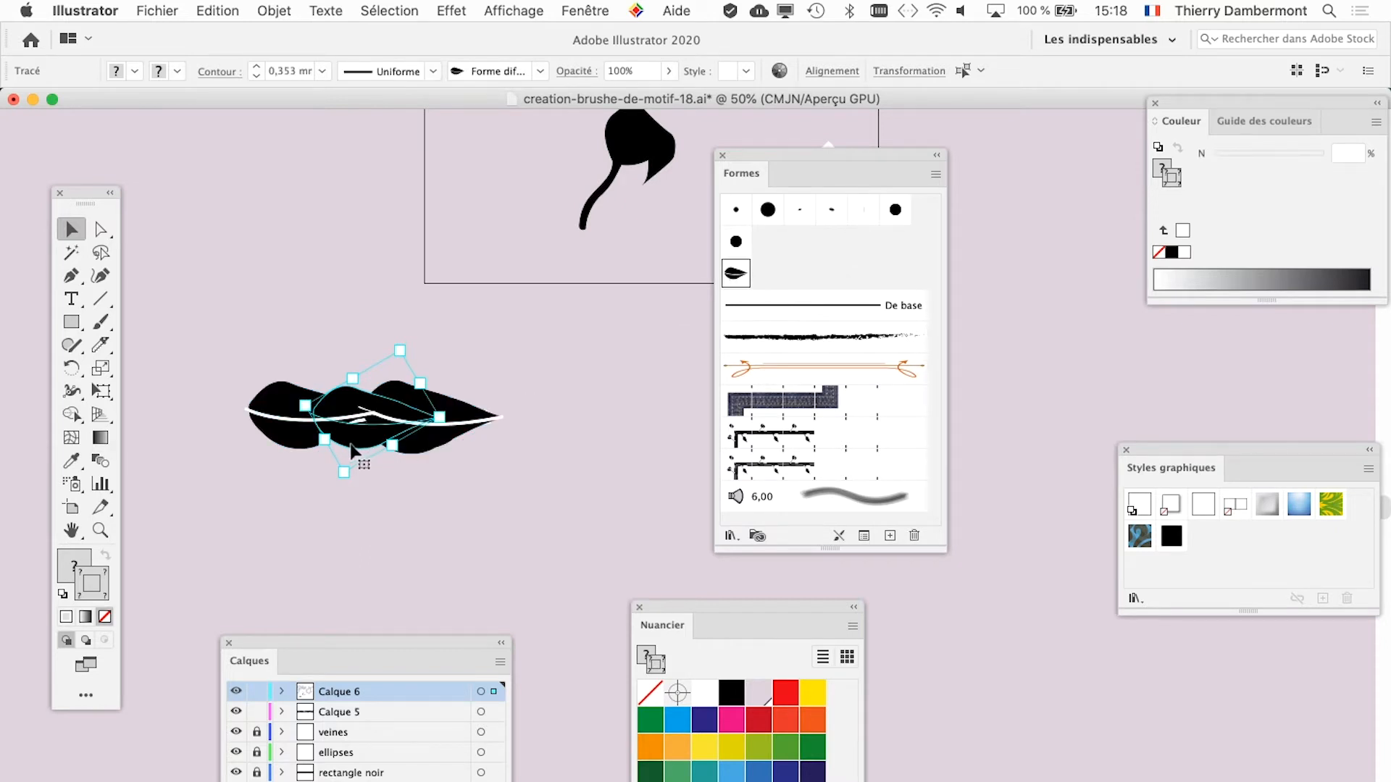
pyautogui.press('super+z')
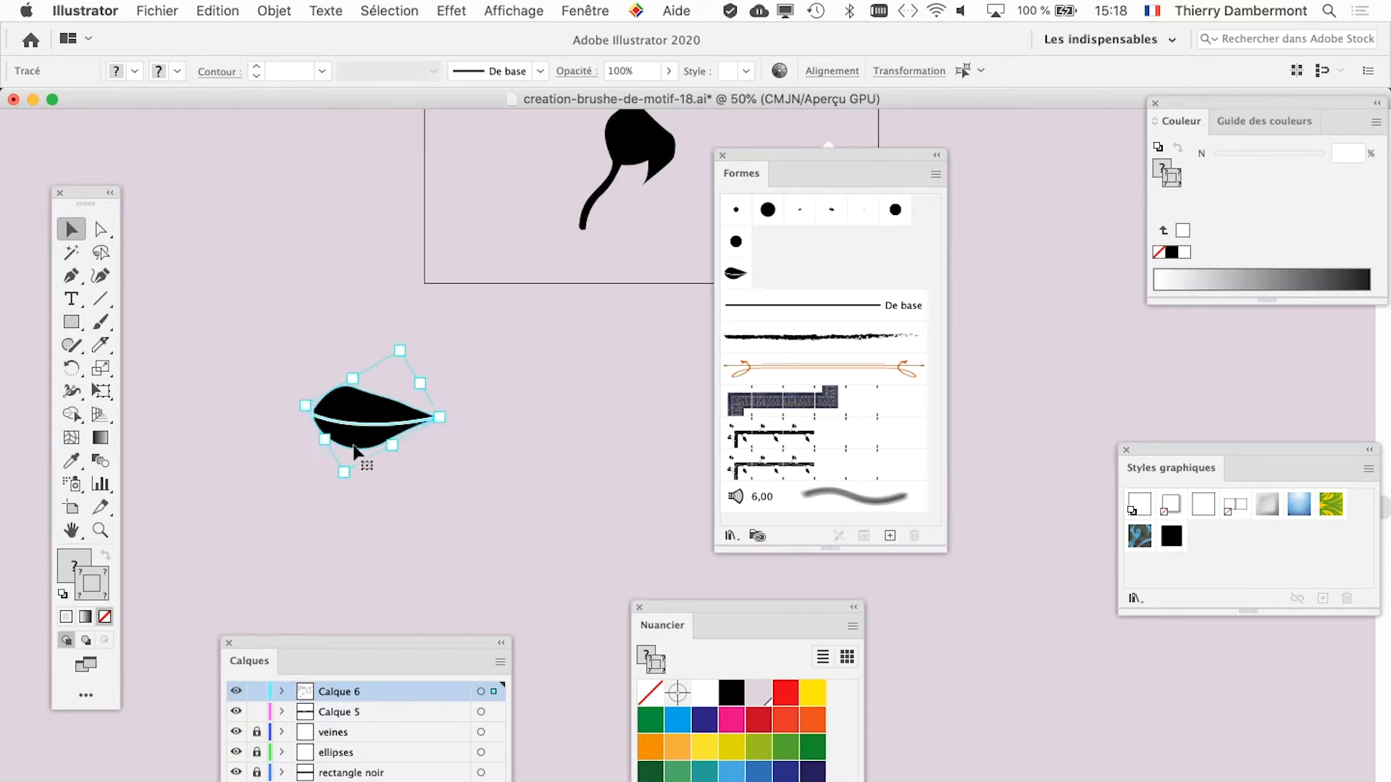
# Step: With nothing selected, paint a horizontal Paintbrush stroke across the lower part of the artboard using the leaf scatter brush
pyautogui.click(583, 441)
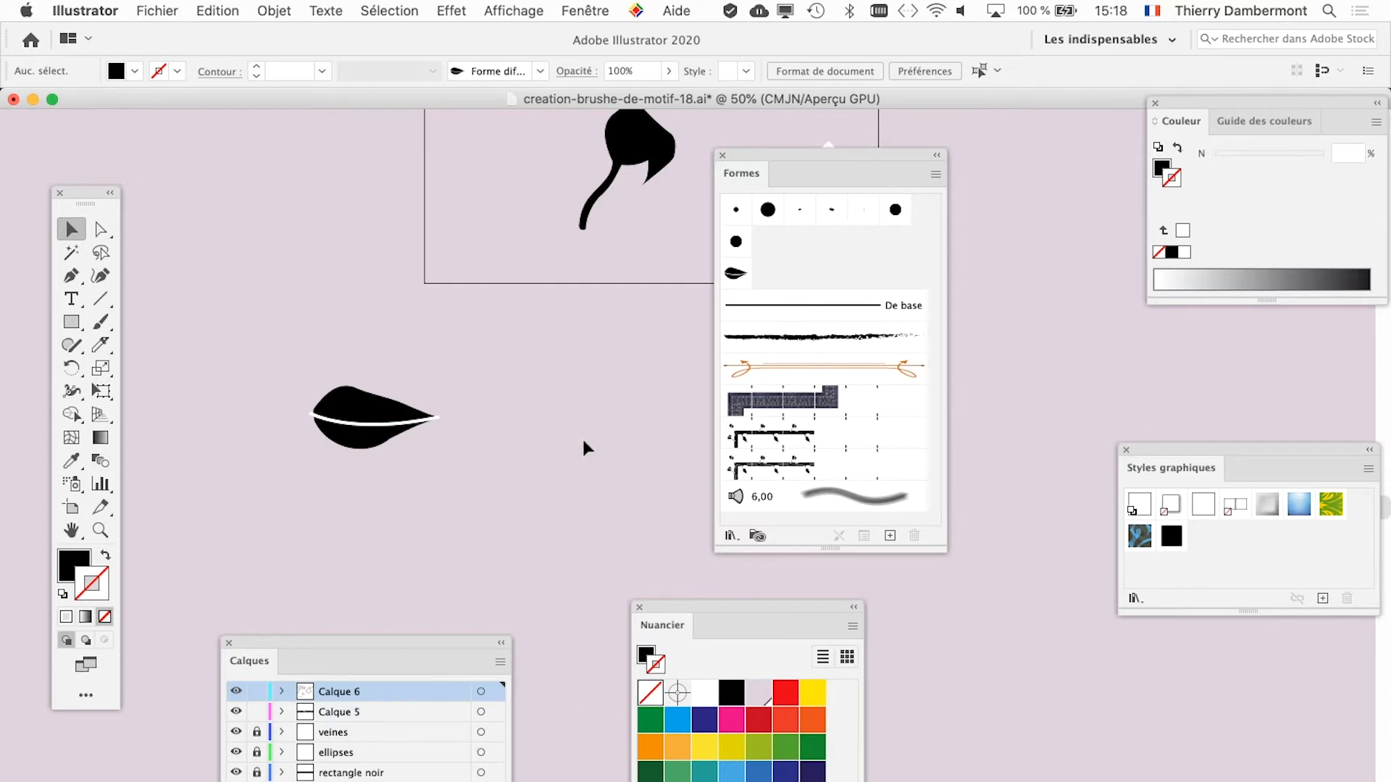
pyautogui.scroll(-2, 584, 446)
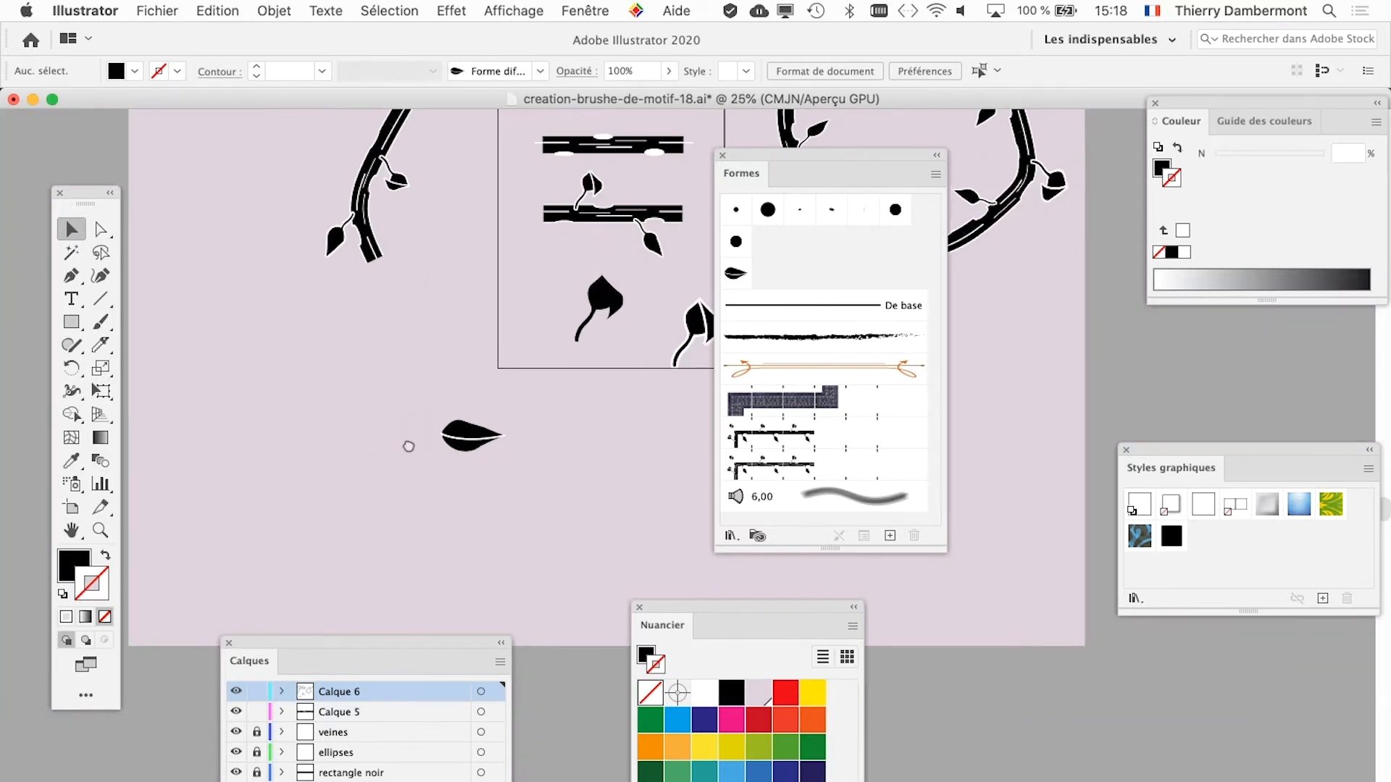
pyautogui.hscroll(5, 428, 413)
pyautogui.moveTo(761, 150); pyautogui.dragTo(910, 138)
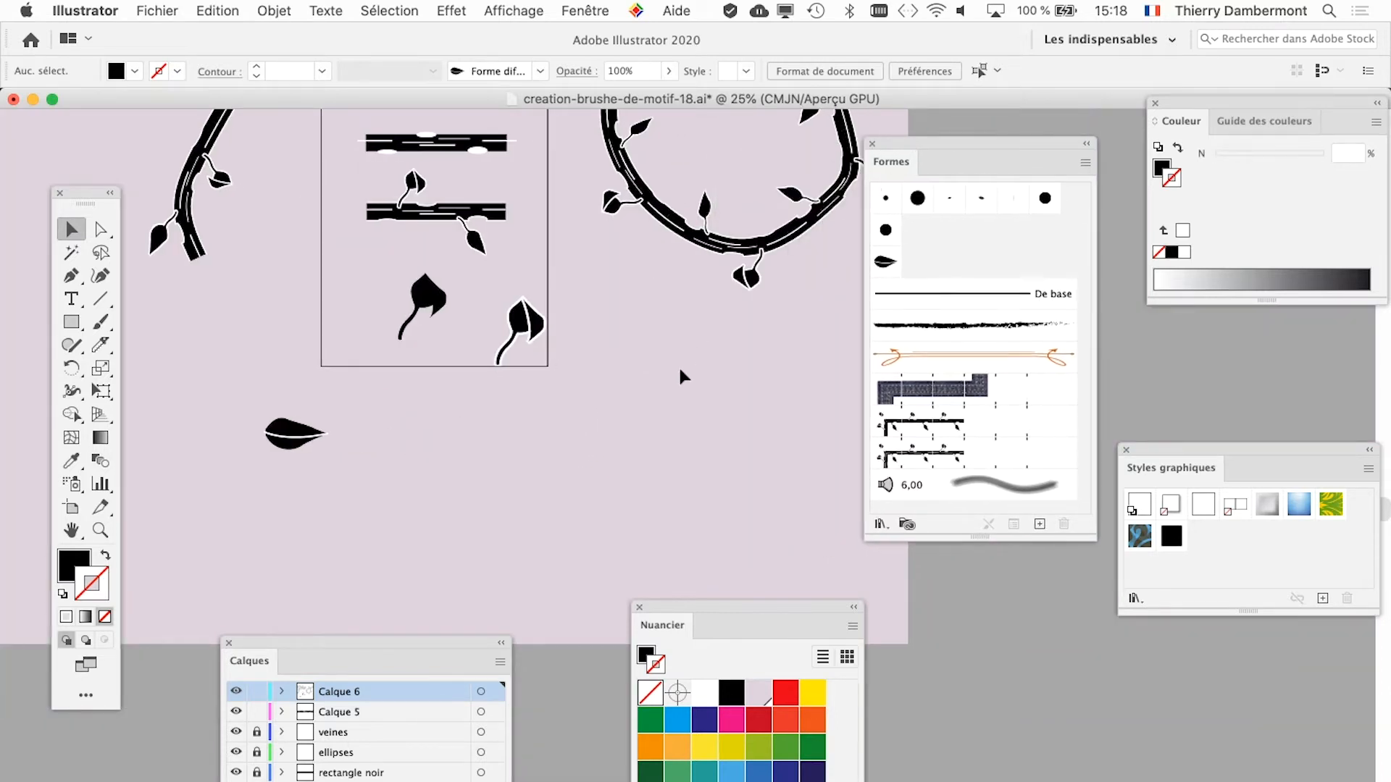
pyautogui.scroll(-1, 680, 370)
pyautogui.scroll(-1, 682, 371)
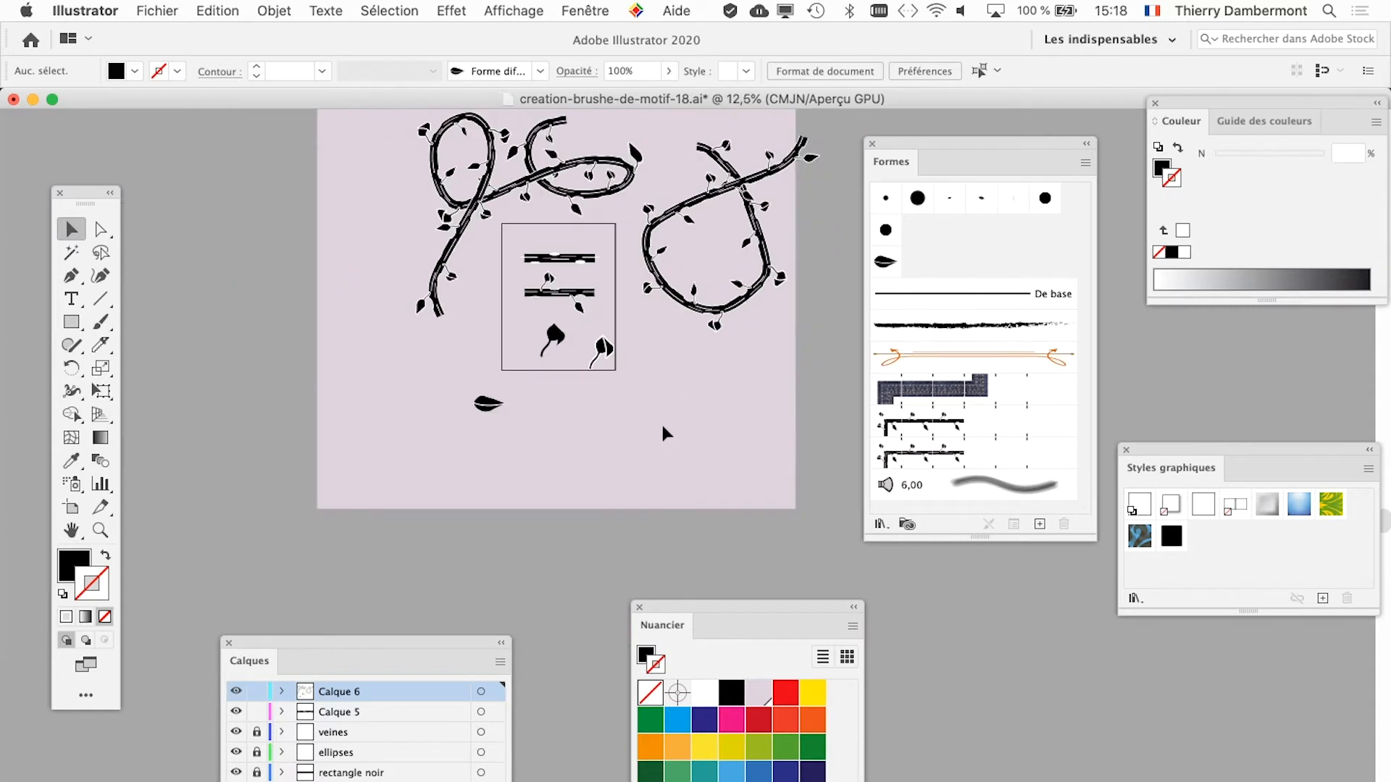
pyautogui.moveTo(611, 432); pyautogui.dragTo(562, 357)
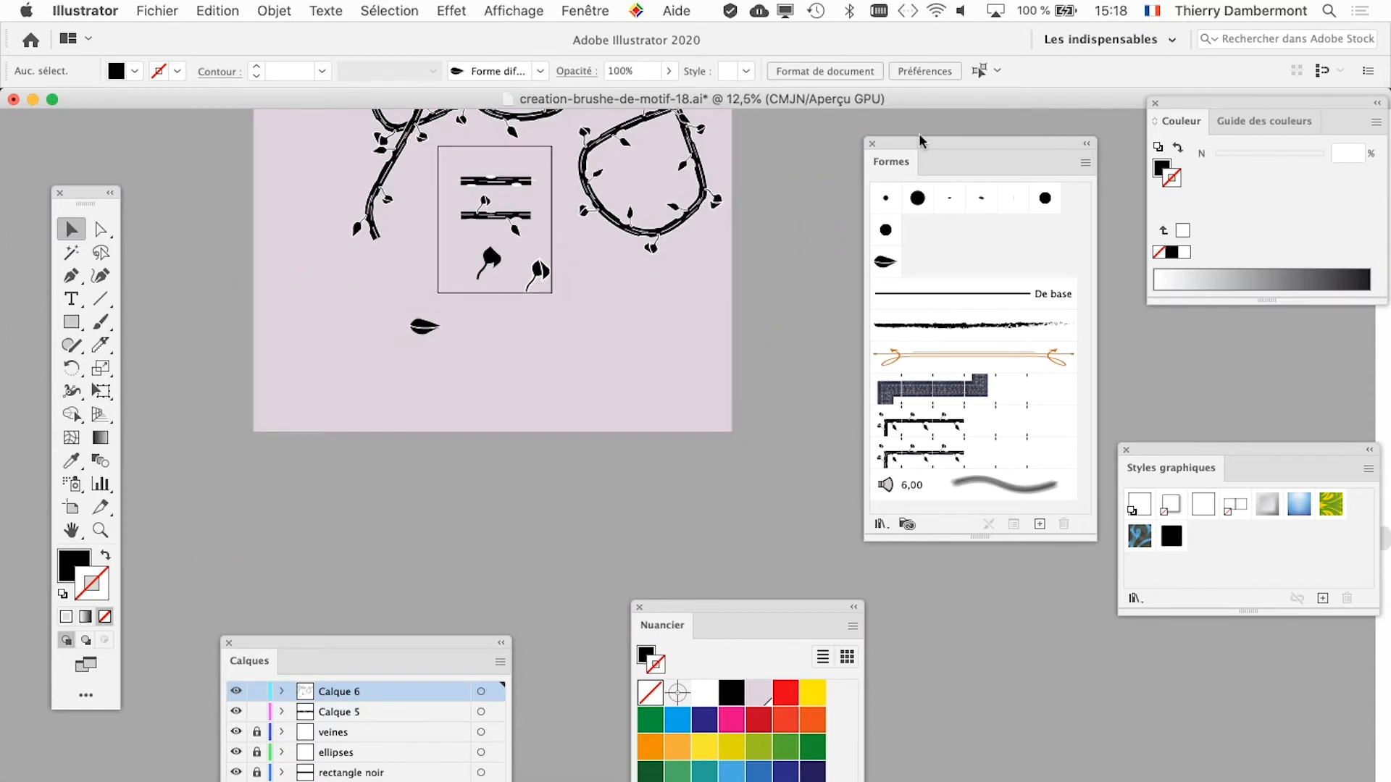
pyautogui.moveTo(902, 137); pyautogui.dragTo(878, 131)
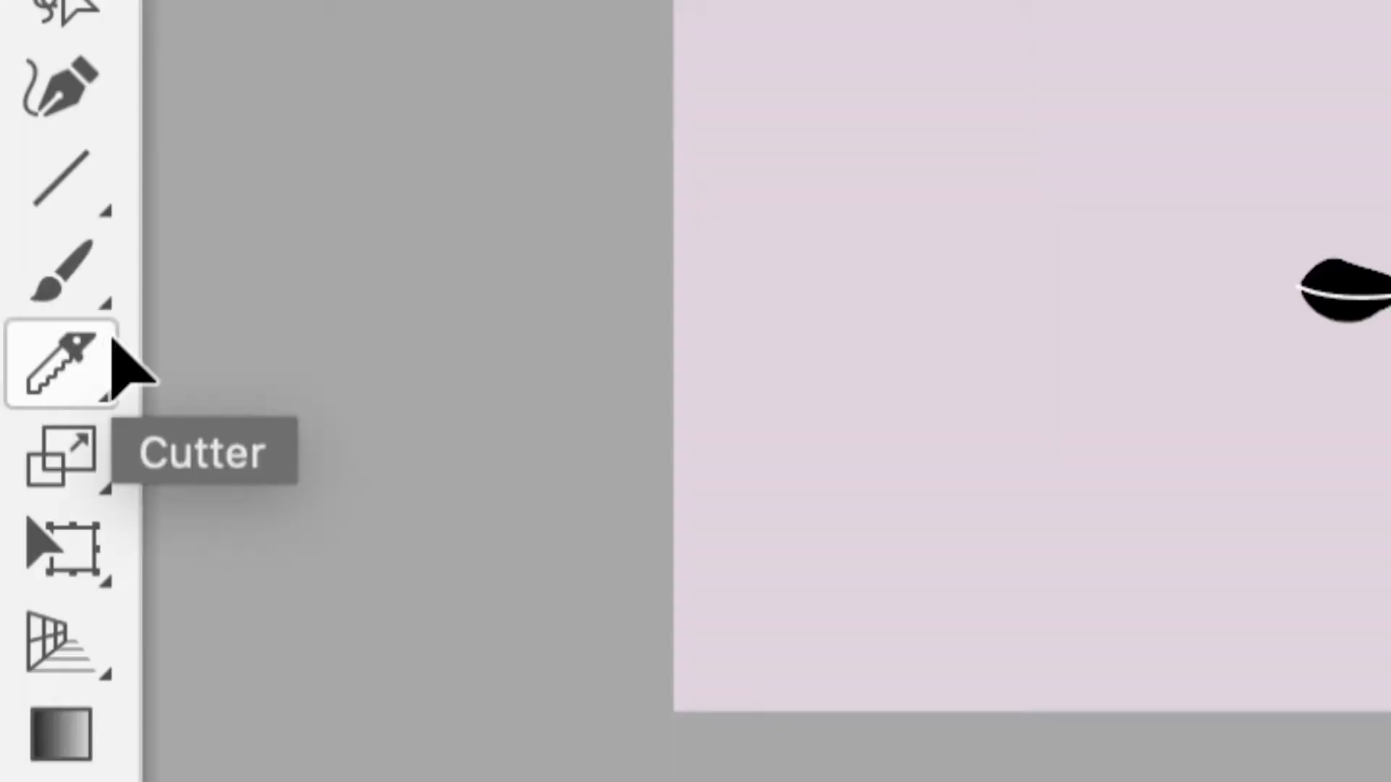
pyautogui.click(89, 320)
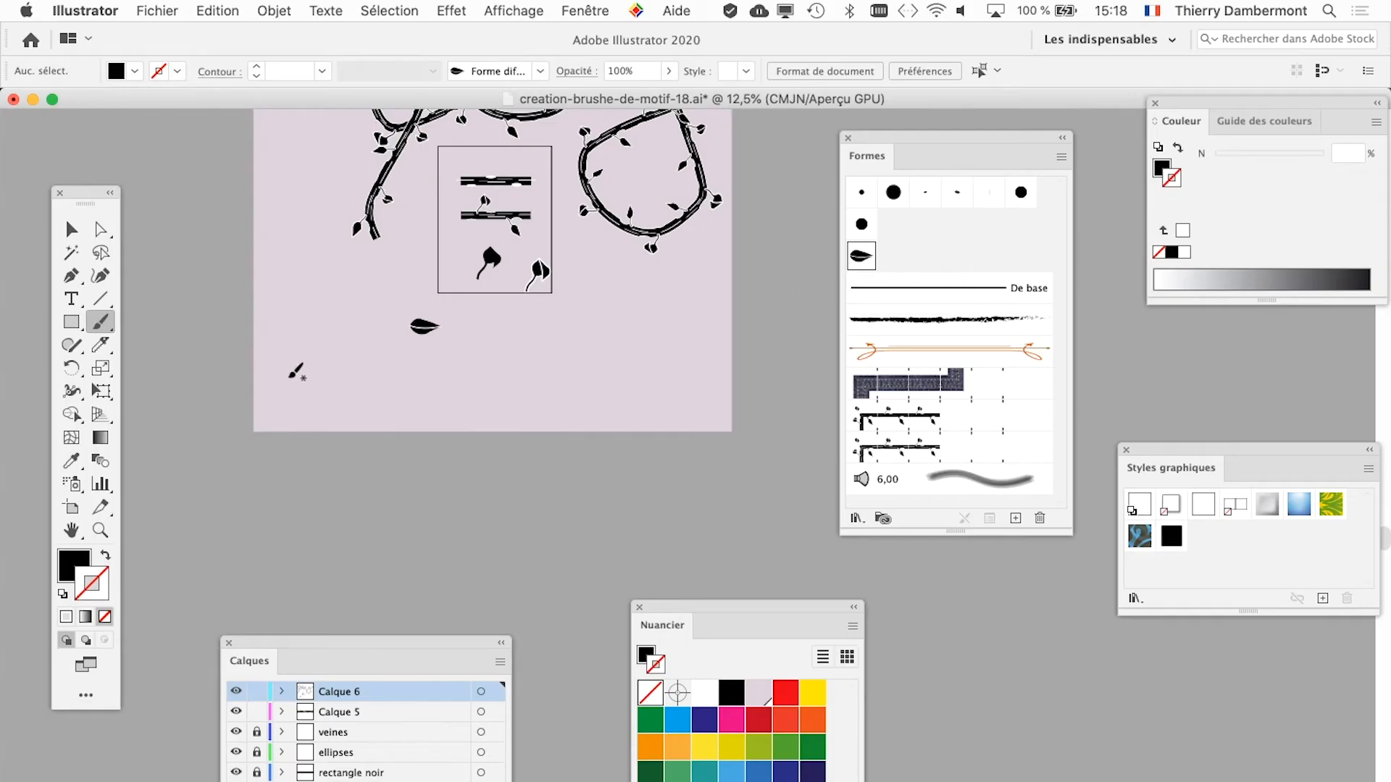
pyautogui.moveTo(275, 389); pyautogui.dragTo(710, 389)
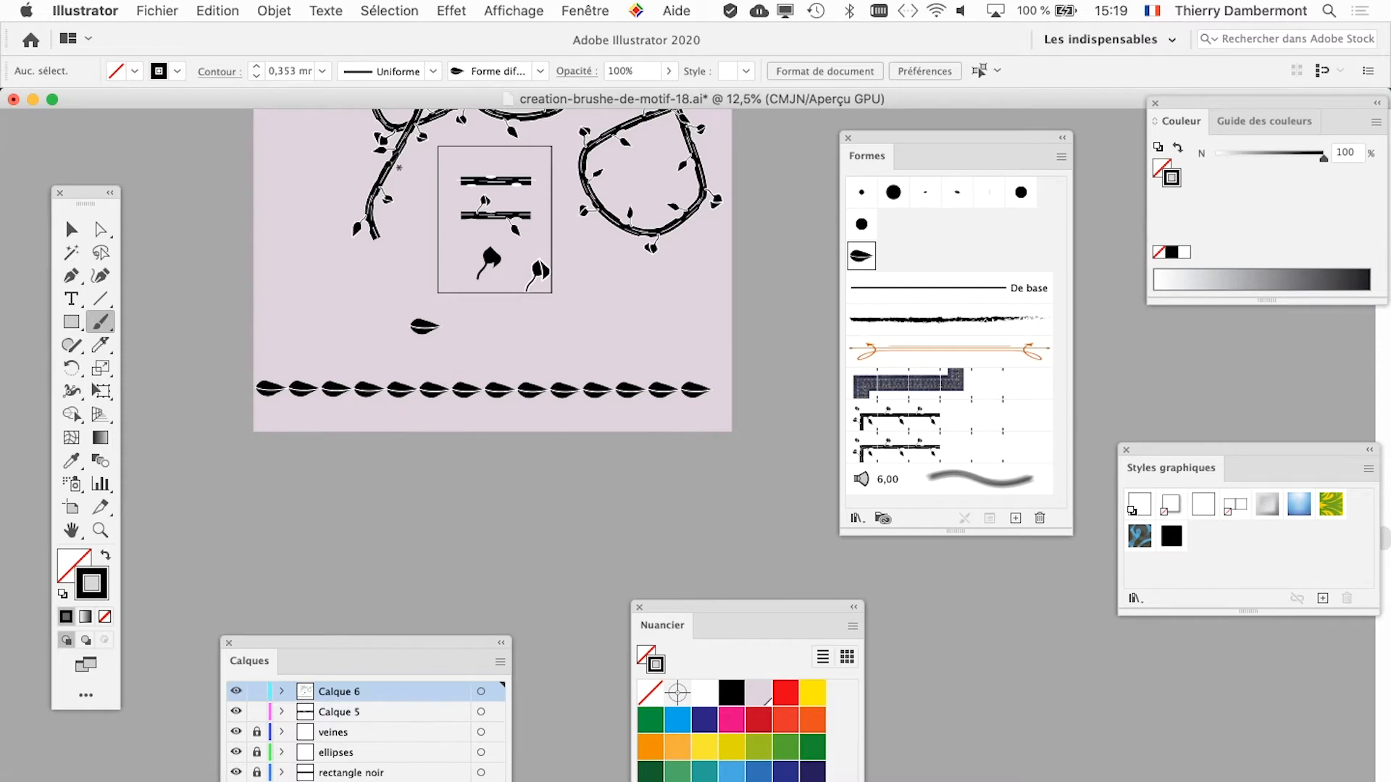
# Step: Switch to the Selection tool and open the options of the Forme diffuse 1 brush, keeping the painted leaf row in view
pyautogui.moveTo(89, 195); pyautogui.dragTo(73, 161)
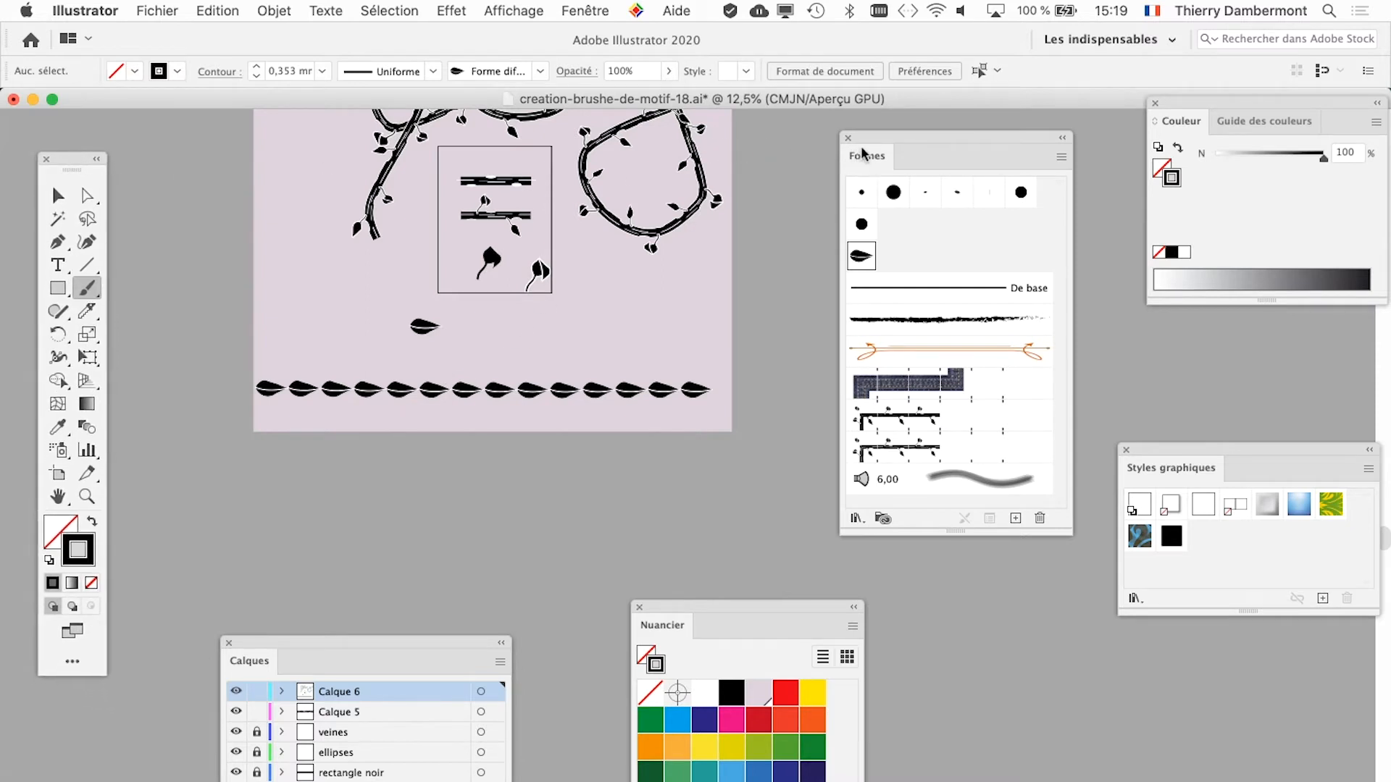
pyautogui.moveTo(873, 131); pyautogui.dragTo(936, 137)
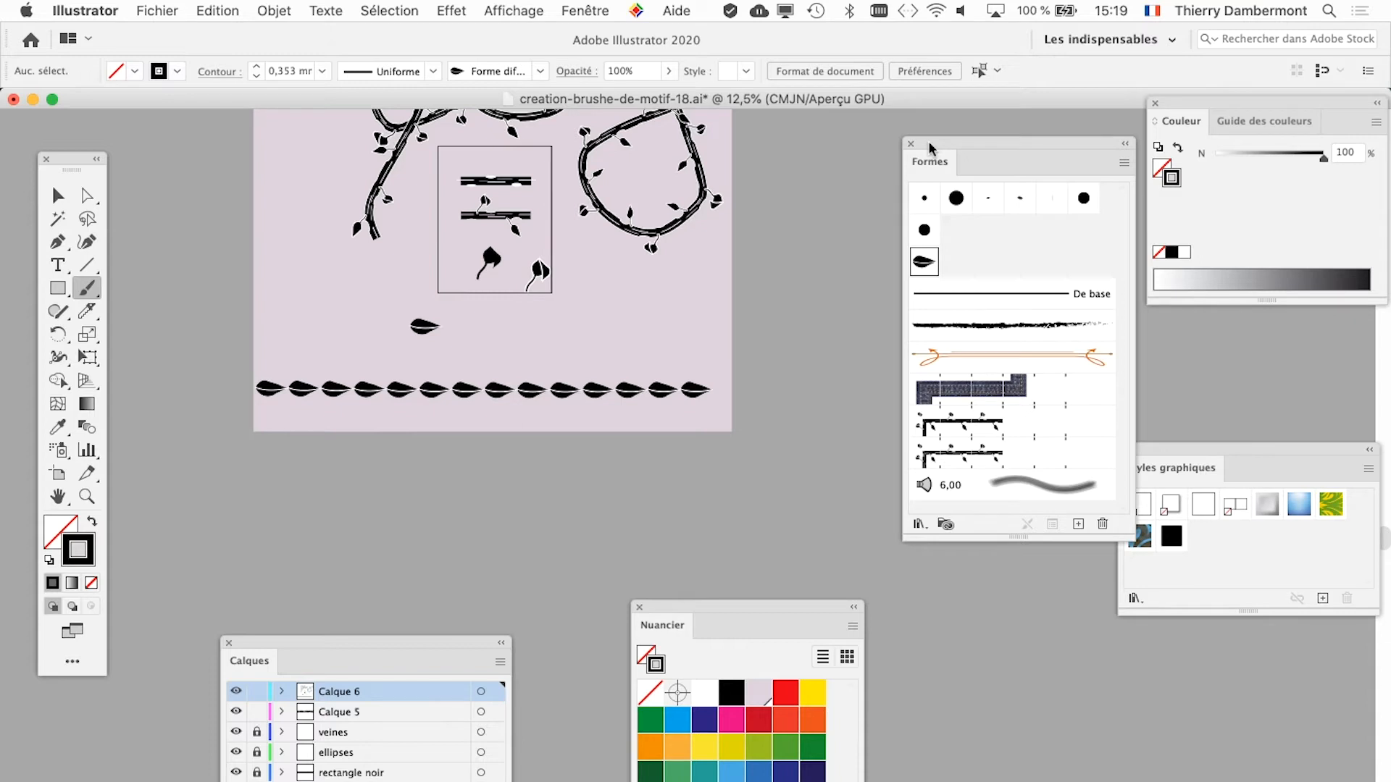
pyautogui.click(59, 199)
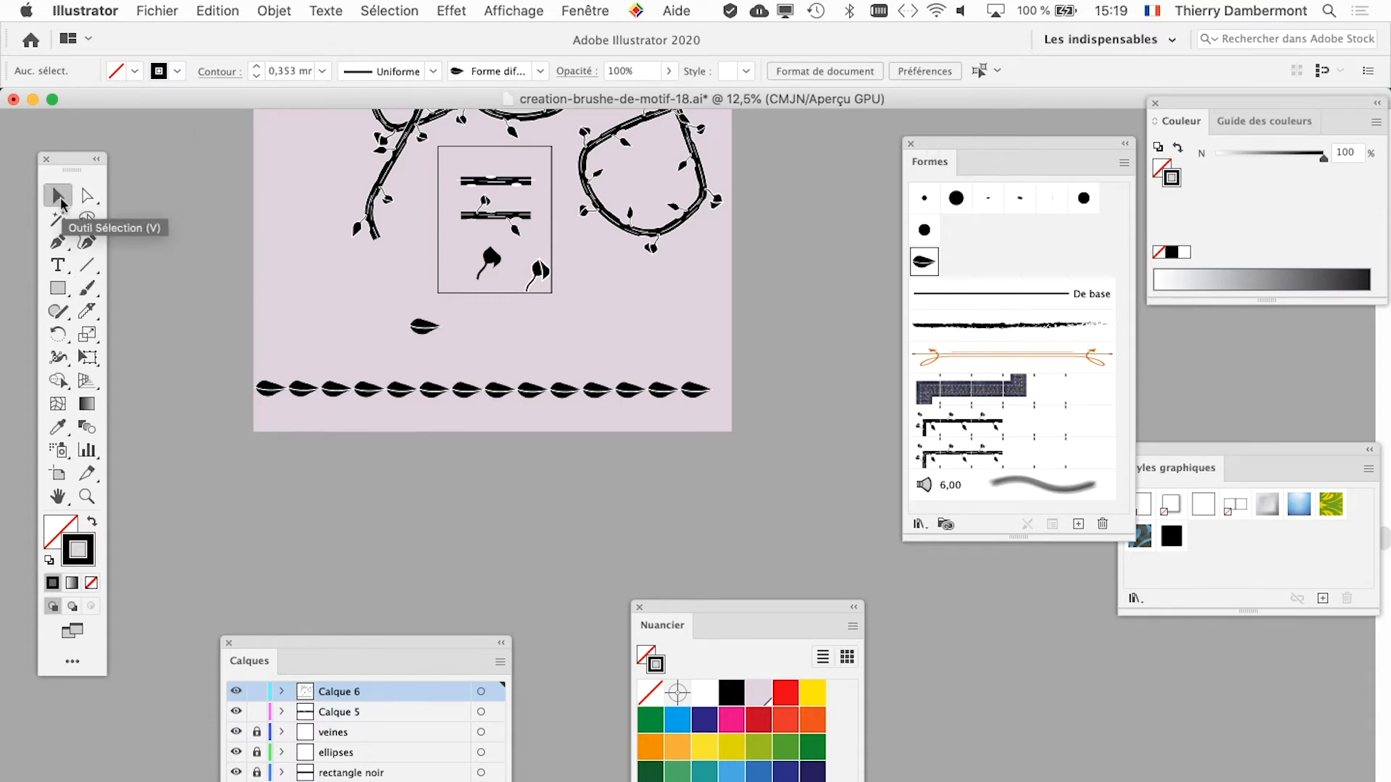
pyautogui.moveTo(960, 145); pyautogui.dragTo(1009, 148)
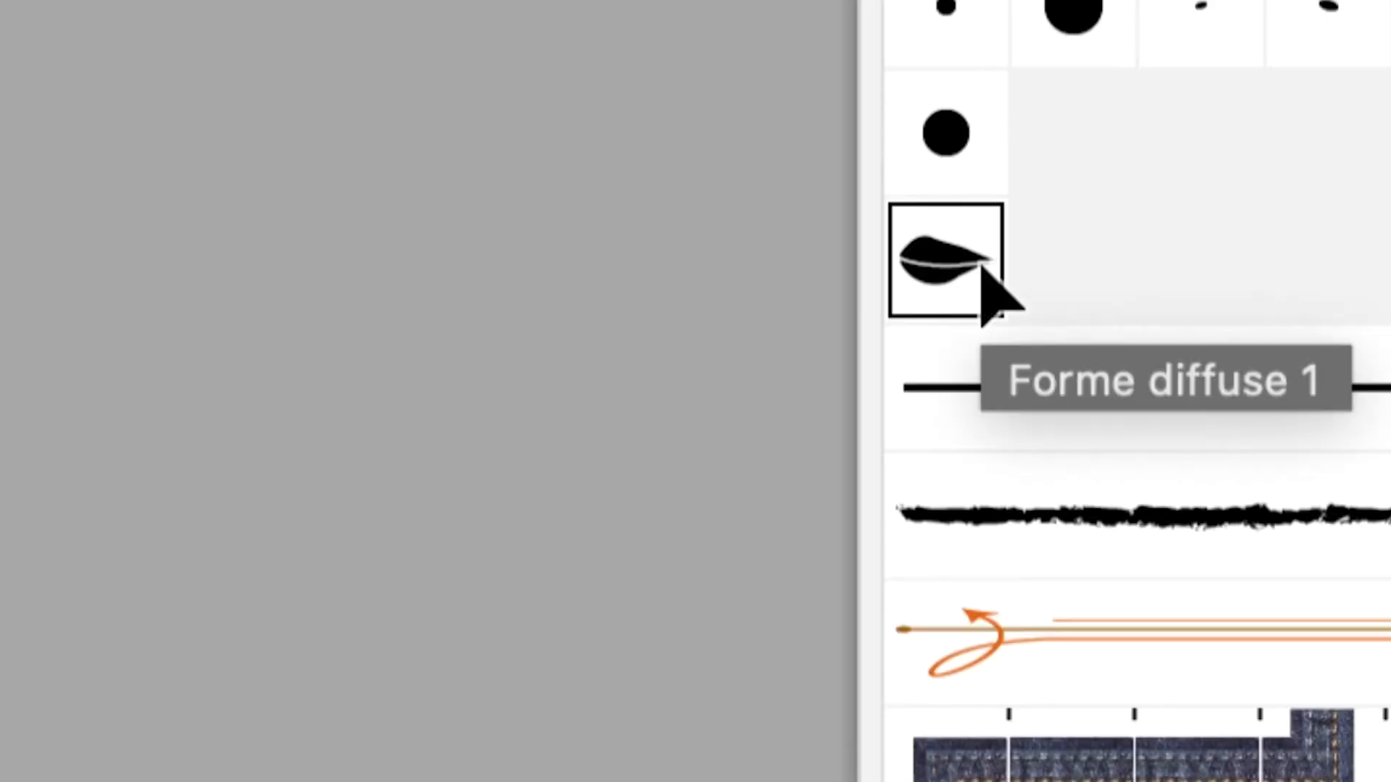
pyautogui.doubleClick(977, 286)
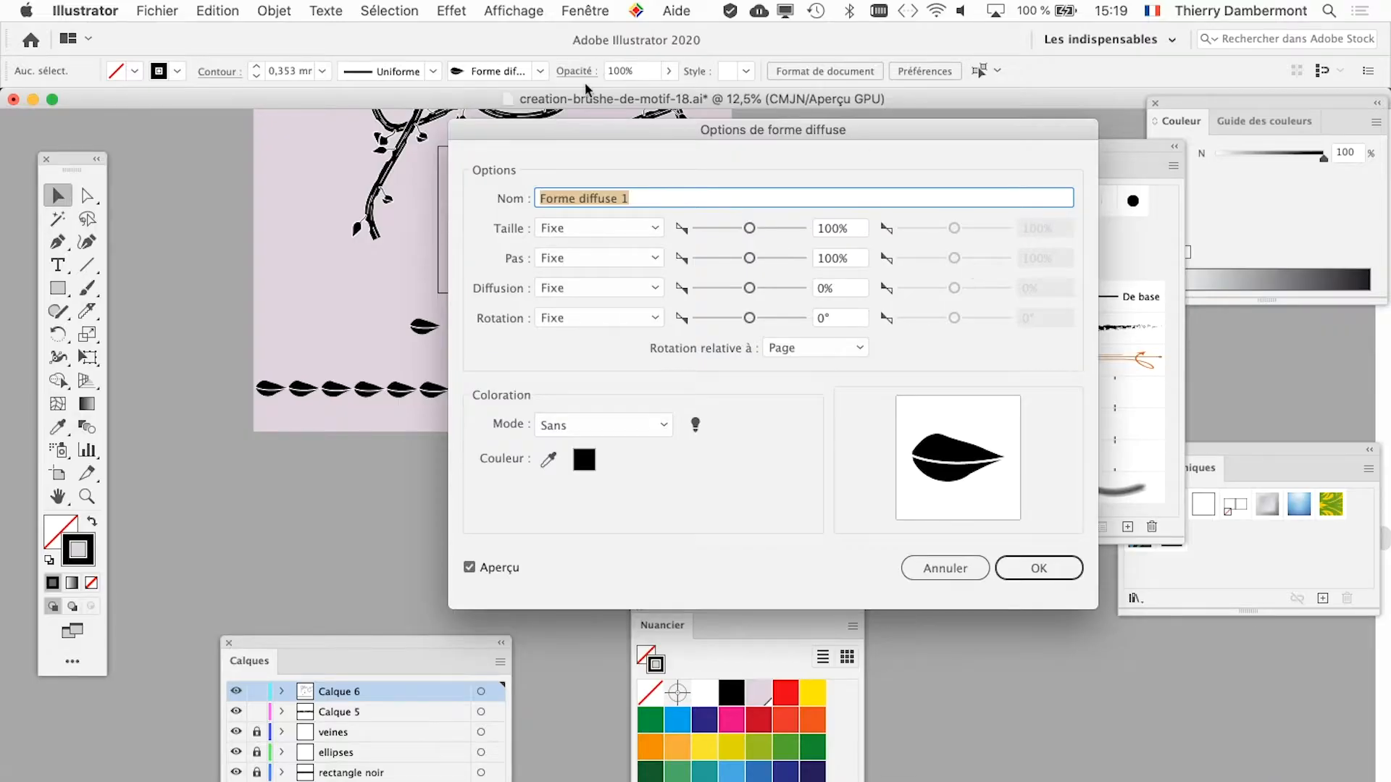
pyautogui.moveTo(594, 138); pyautogui.dragTo(852, 121)
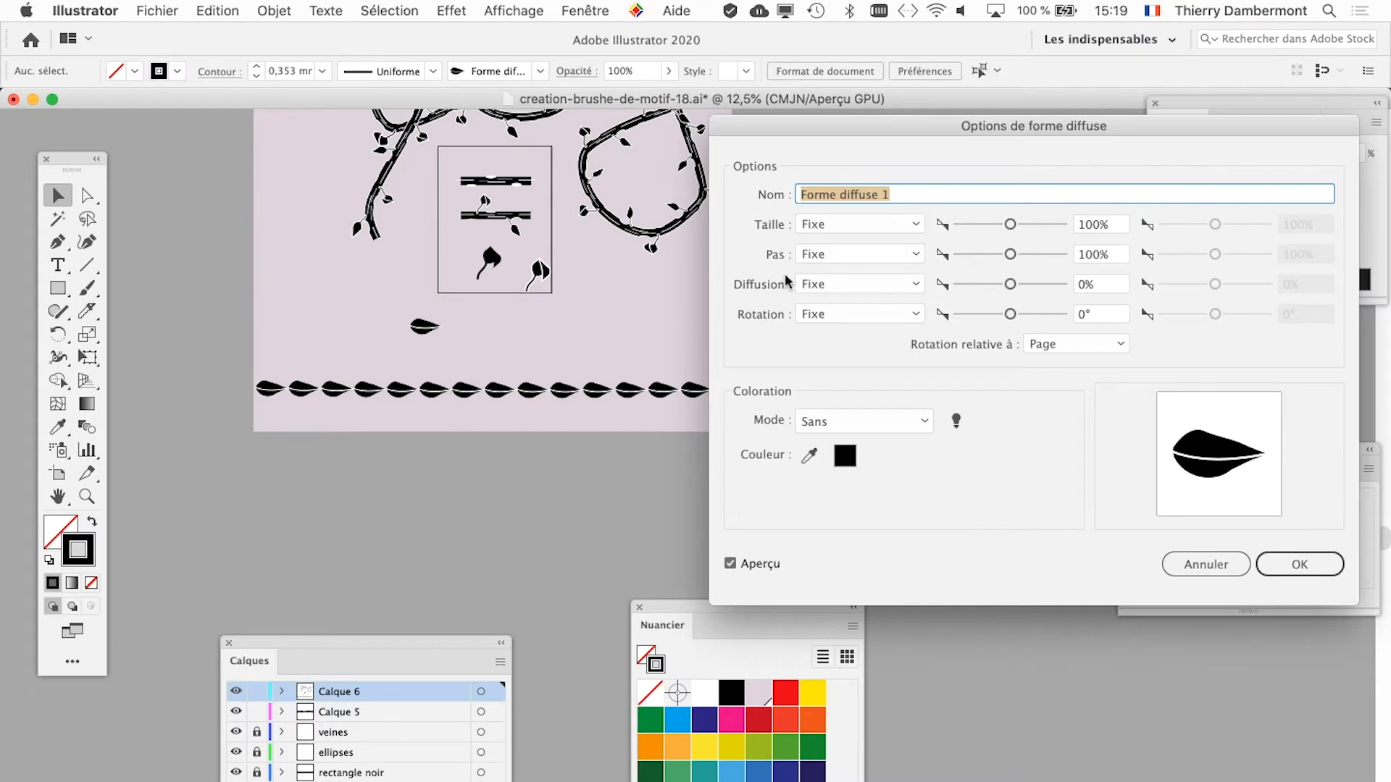
pyautogui.moveTo(841, 129); pyautogui.dragTo(785, 129)
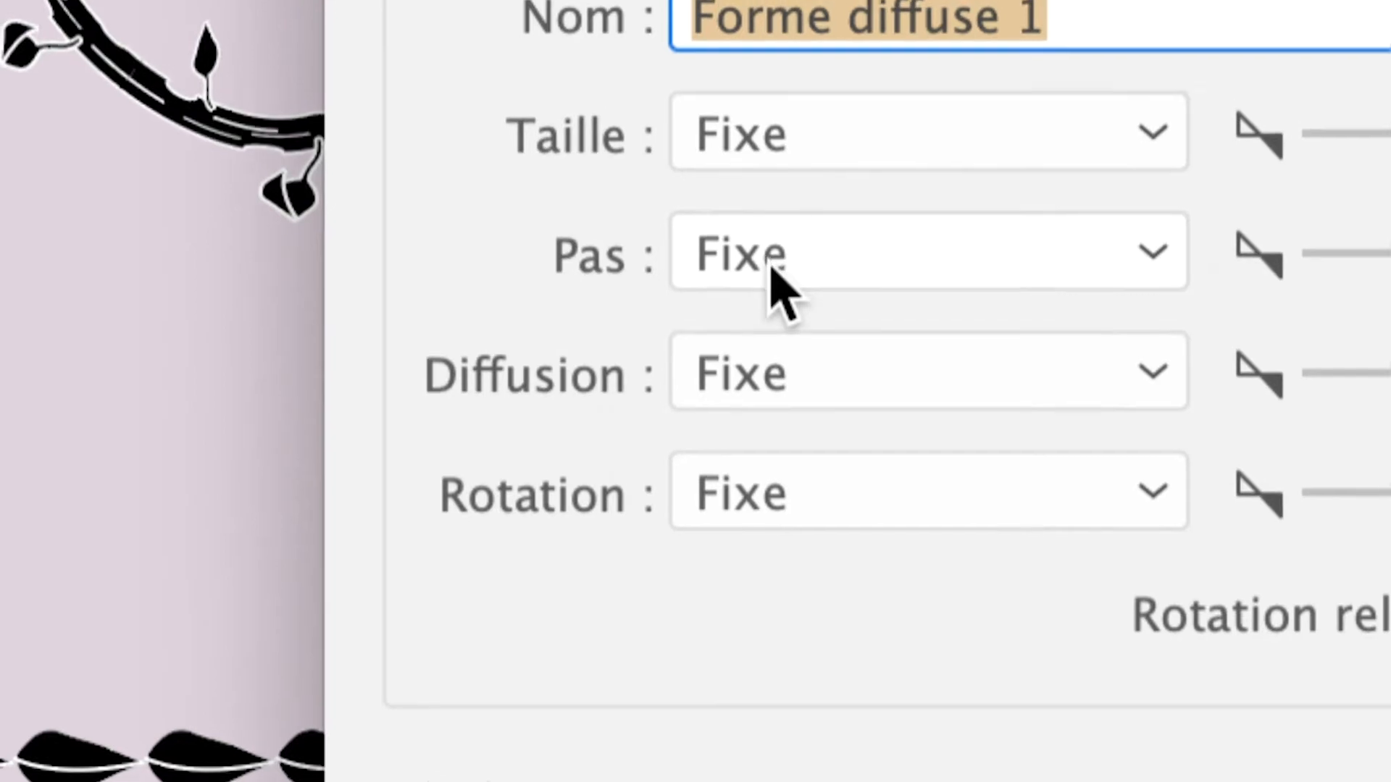
# Step: Set the brush's spacing (Pas) to Aléatoire, ranging between 303% and 84%
pyautogui.click(774, 270)
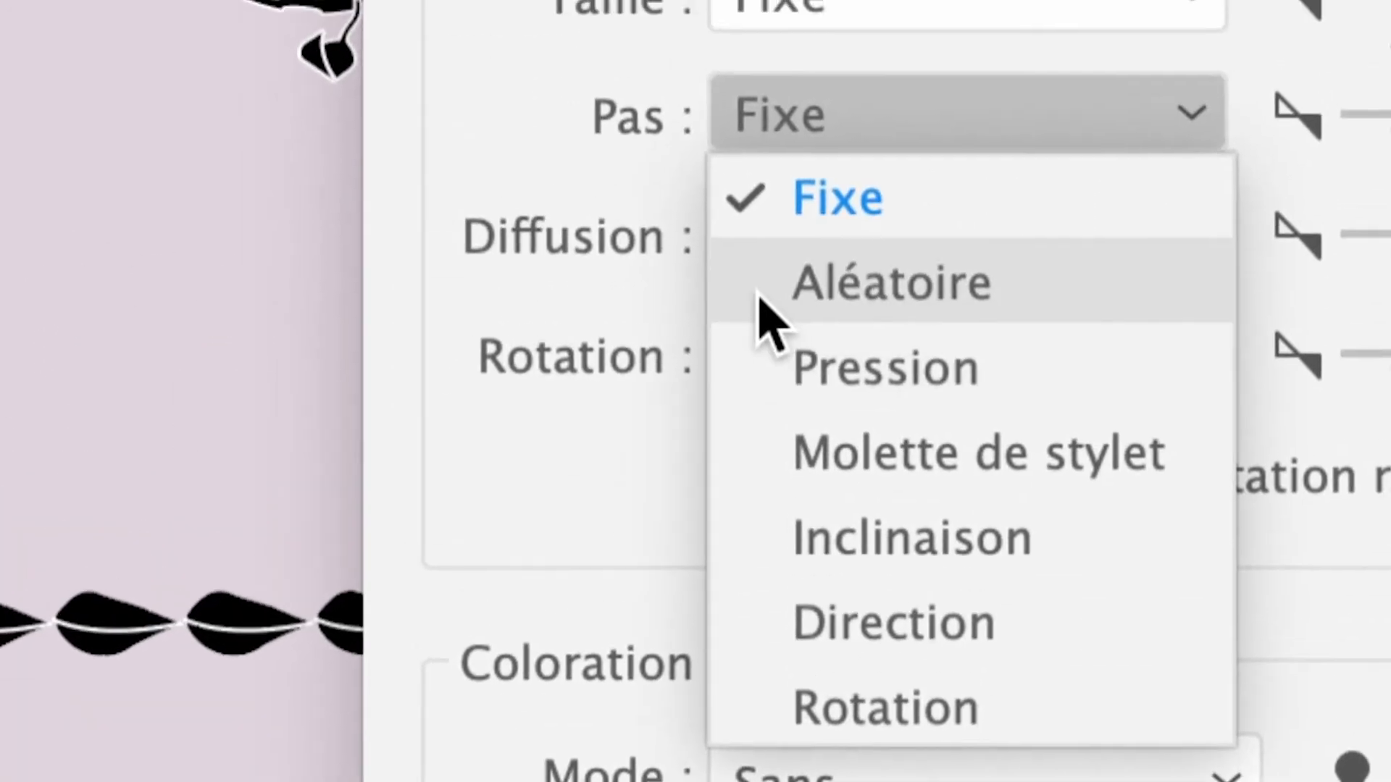
pyautogui.click(746, 228)
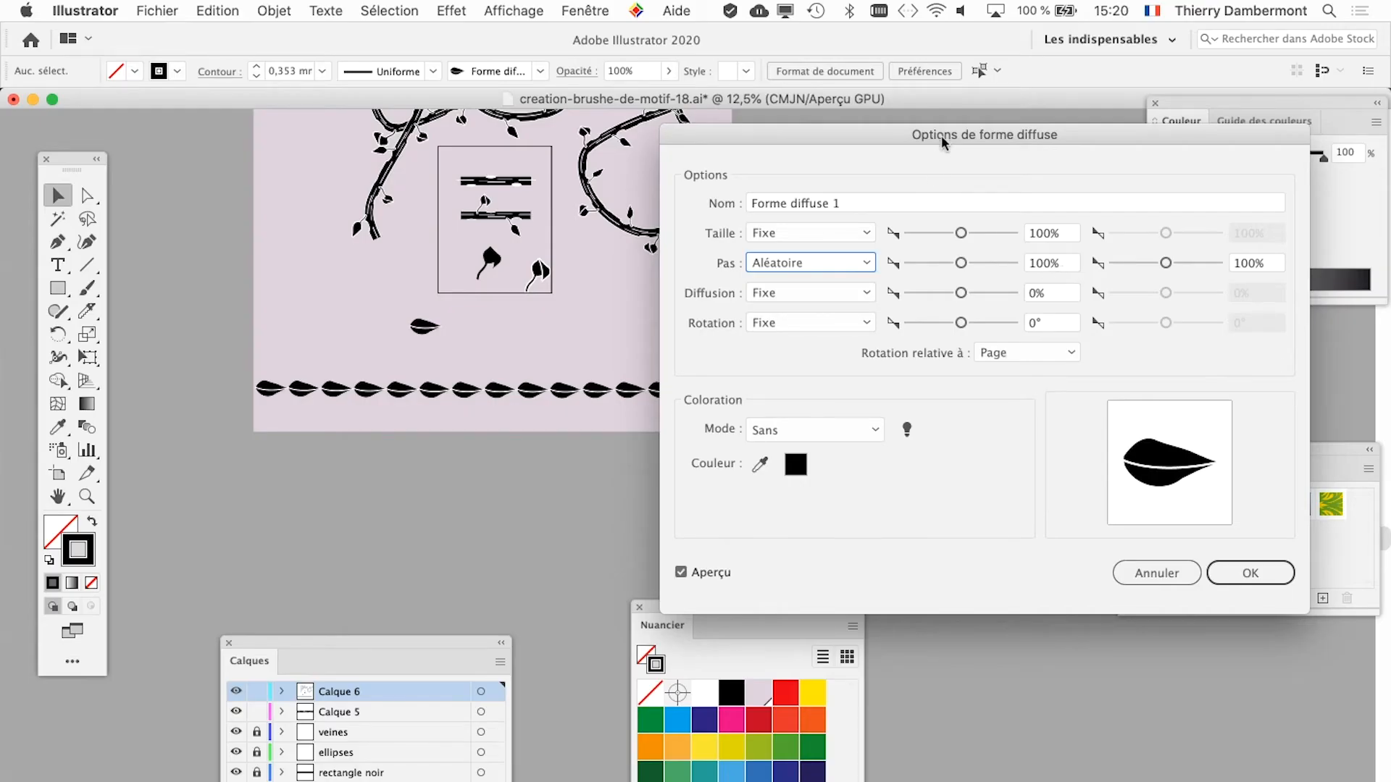
pyautogui.moveTo(941, 137); pyautogui.dragTo(1022, 75)
pyautogui.moveTo(1042, 201); pyautogui.dragTo(1058, 204)
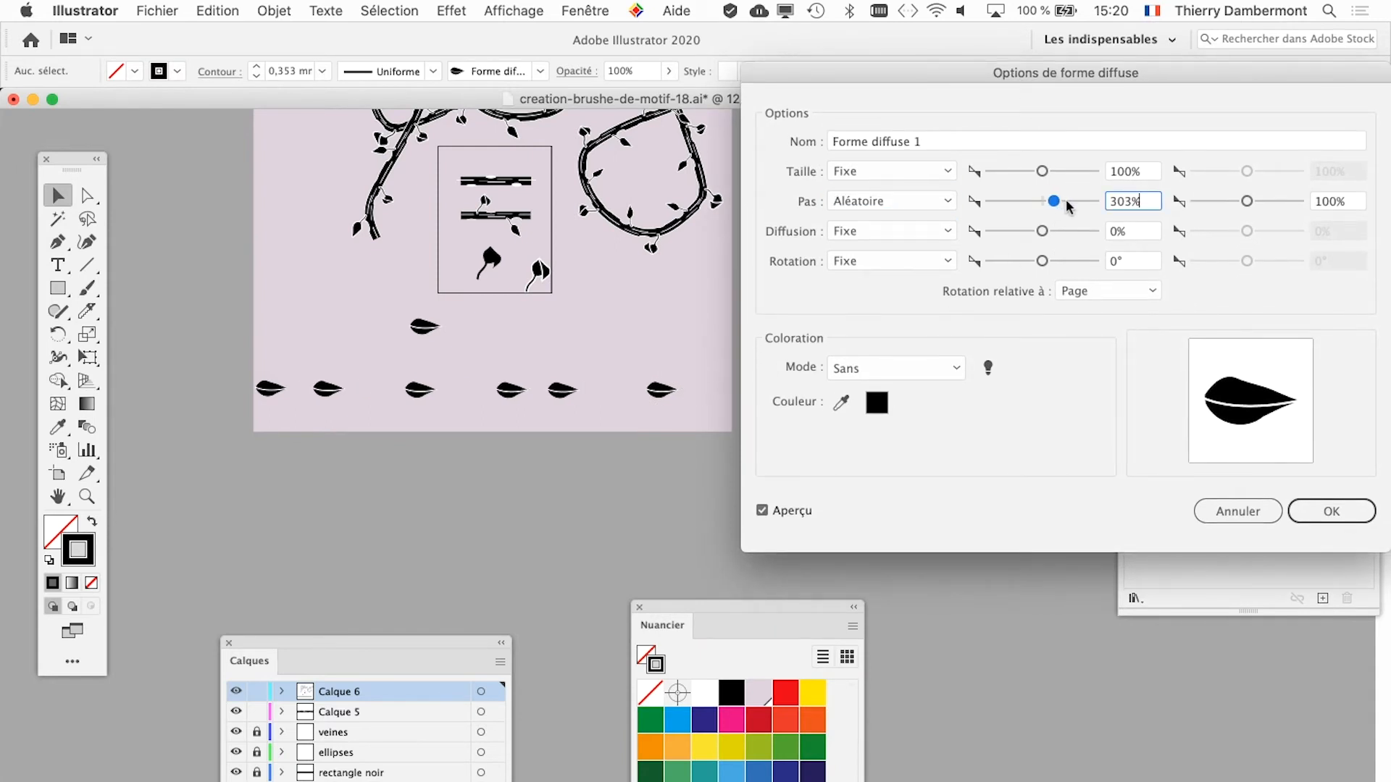
pyautogui.moveTo(1247, 201); pyautogui.dragTo(1236, 207)
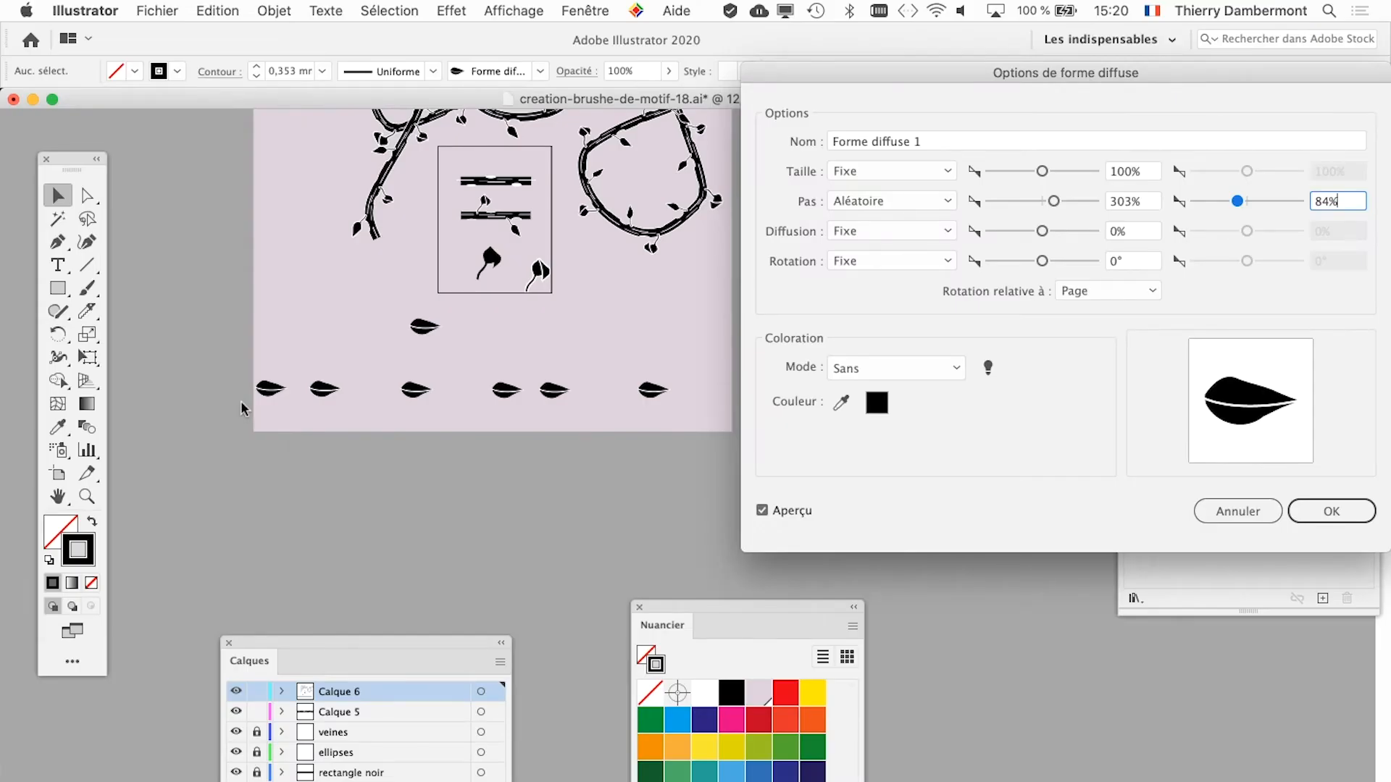
# Step: Set the brush's scatter (Diffusion) to Aléatoire, with values of 38% and -38%
pyautogui.moveTo(888, 68); pyautogui.dragTo(853, 57)
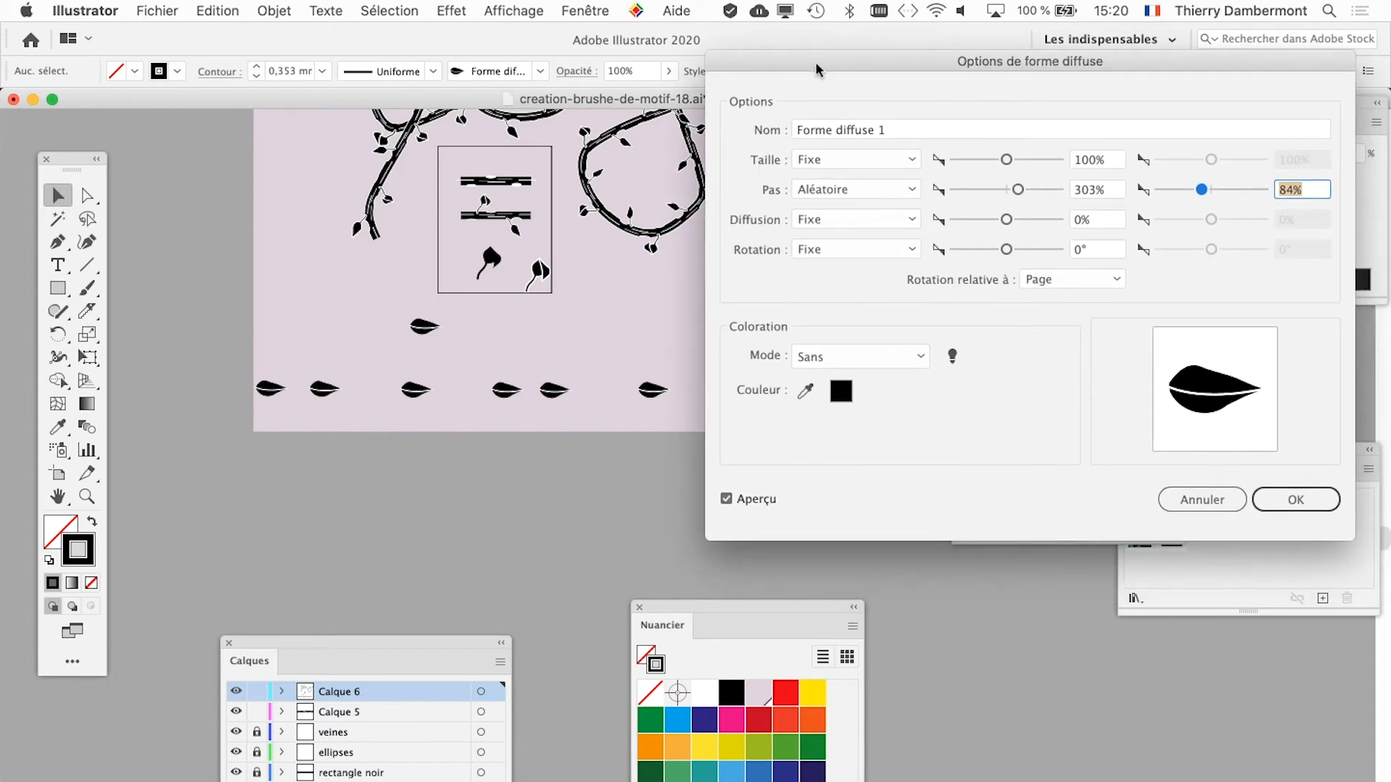
pyautogui.moveTo(815, 63); pyautogui.dragTo(819, 55)
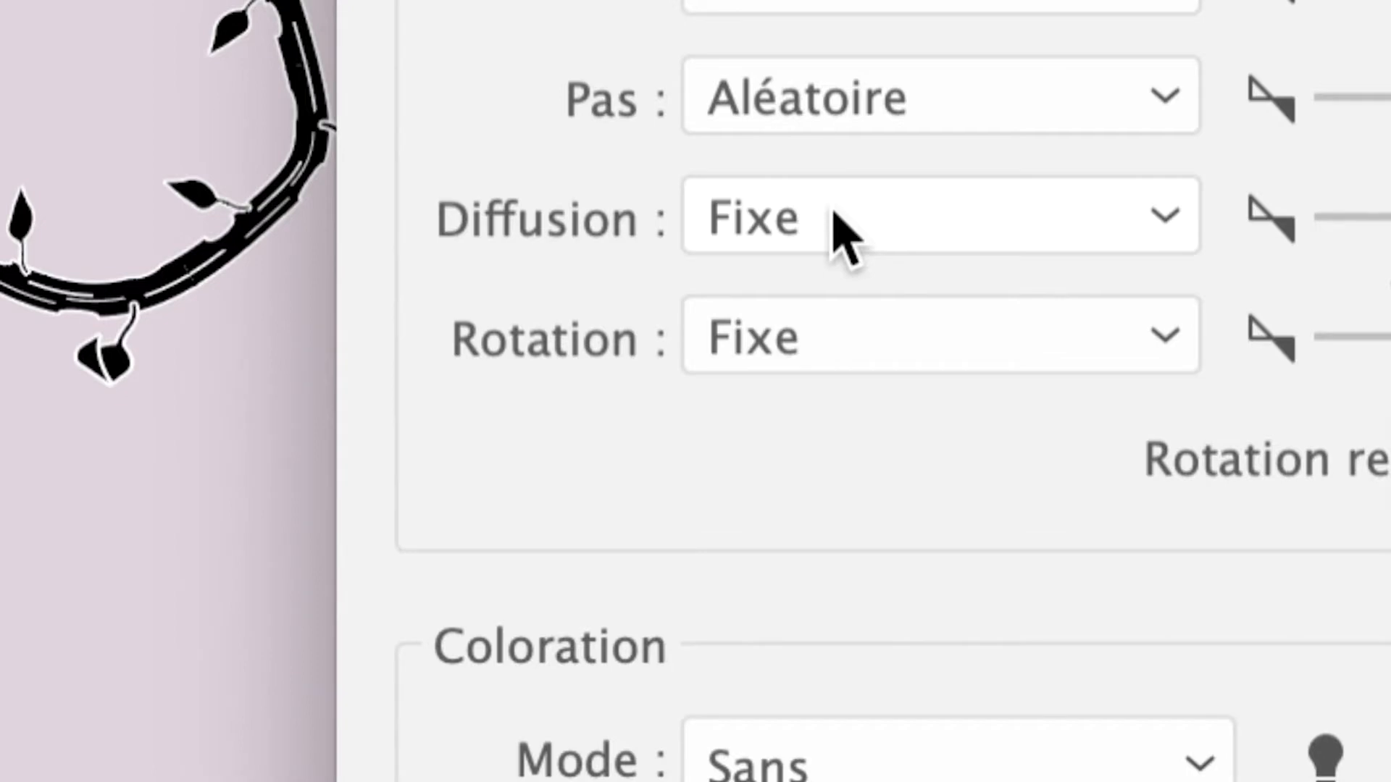
pyautogui.click(834, 213)
pyautogui.click(845, 254)
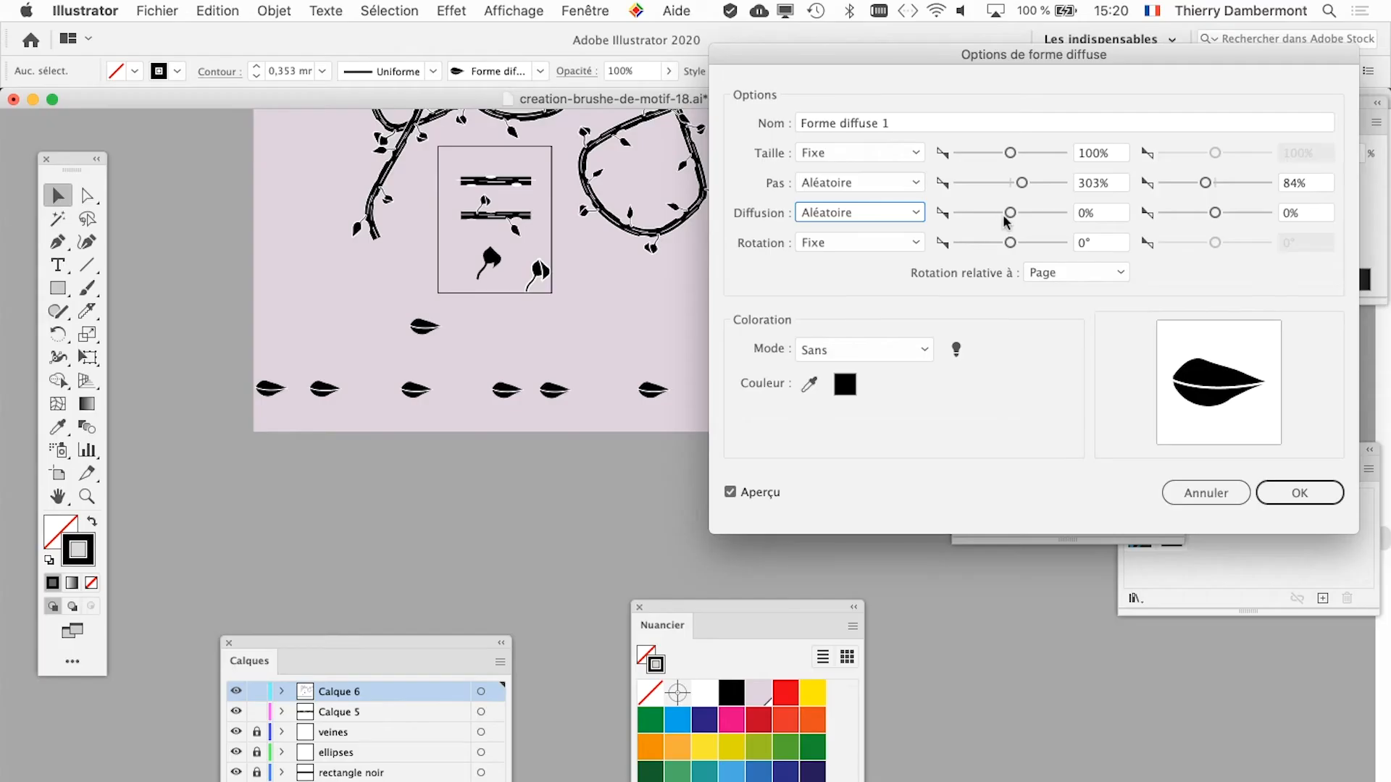
pyautogui.moveTo(1008, 214); pyautogui.dragTo(1012, 214)
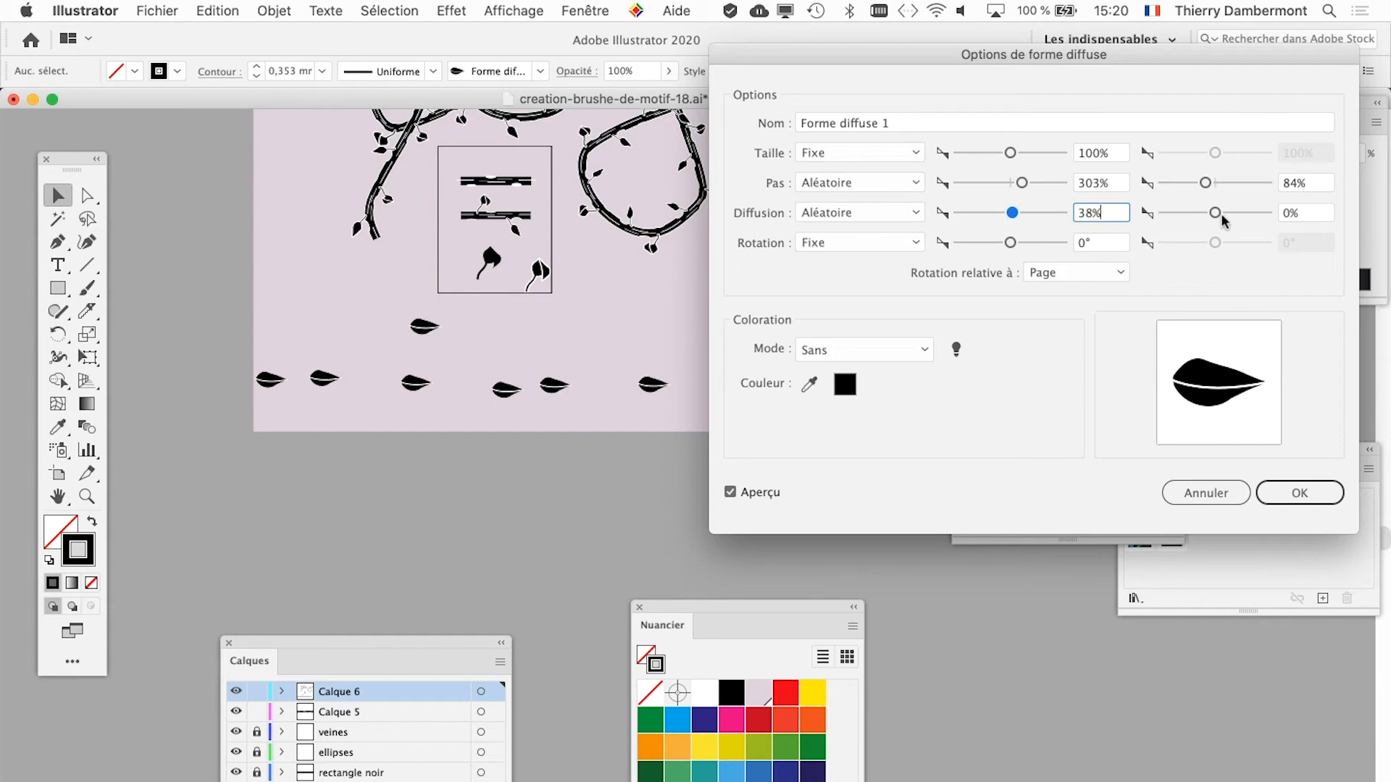
pyautogui.moveTo(1215, 213); pyautogui.dragTo(1212, 213)
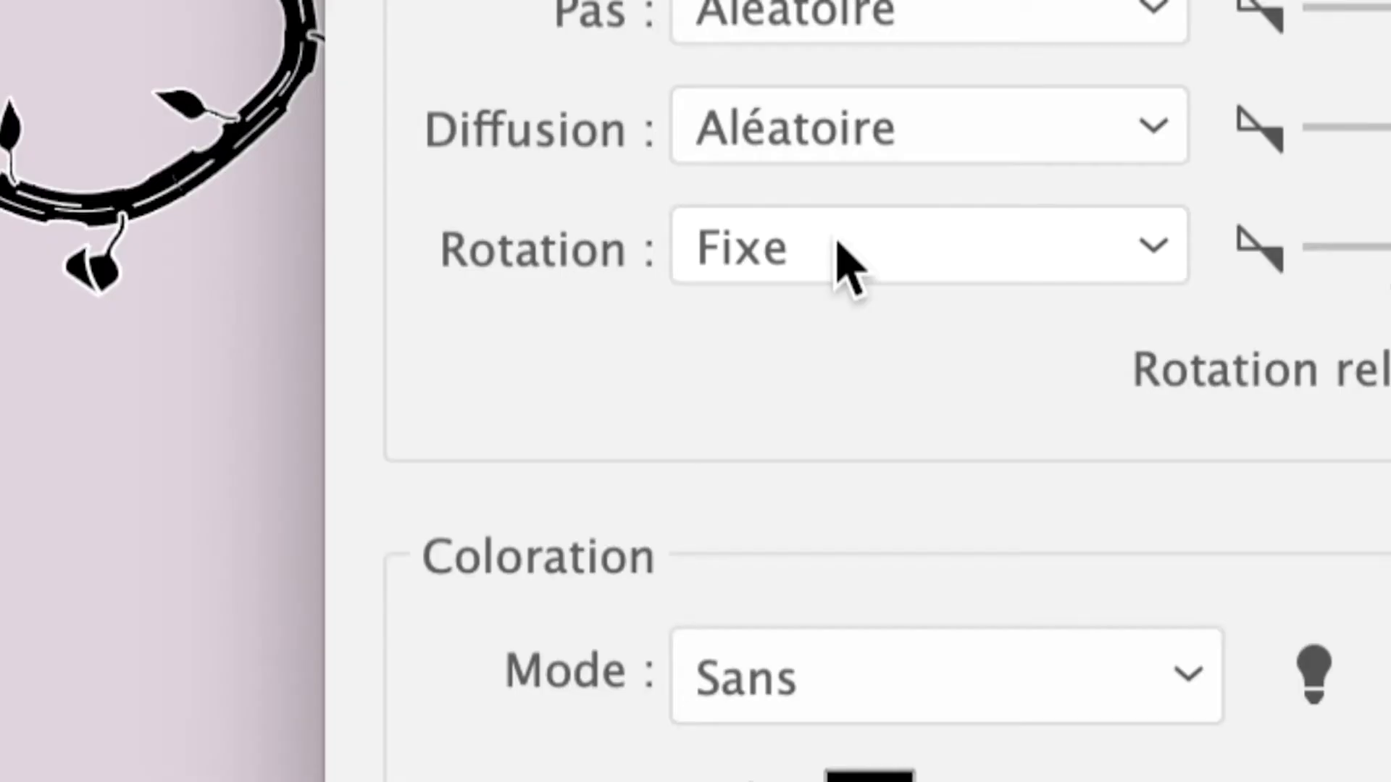
# Step: Set the brush's rotation to Aléatoire relative to the path (Tracé), ranging from -11° to 47°
pyautogui.click(838, 247)
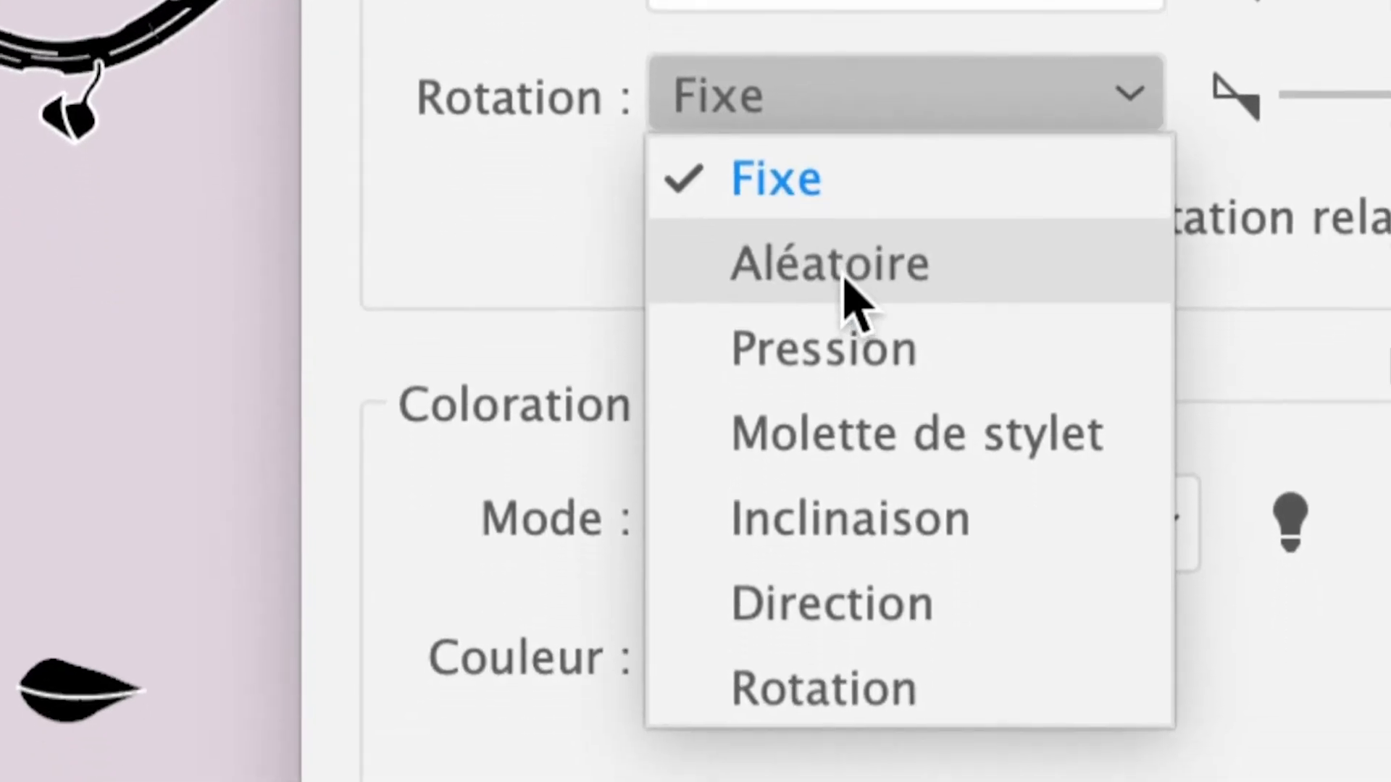
pyautogui.click(844, 275)
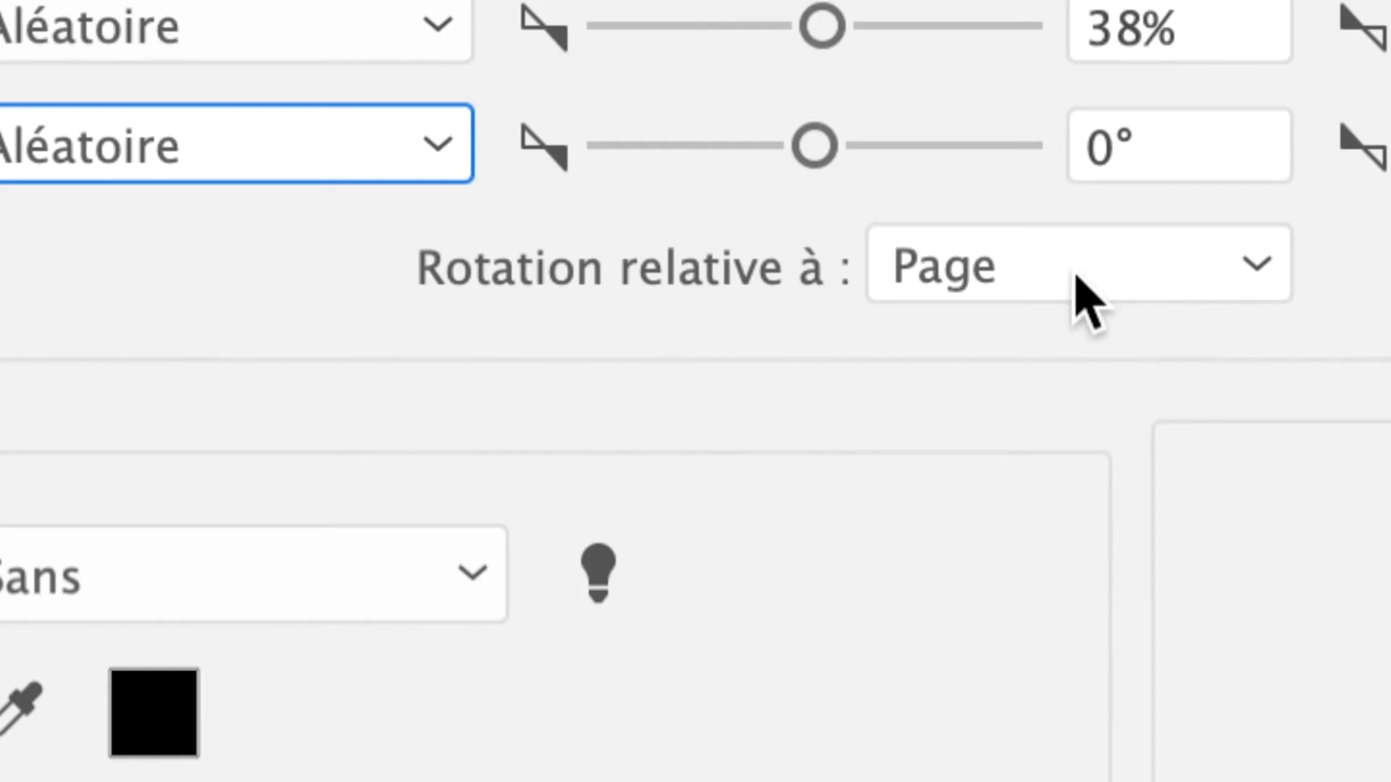
pyautogui.click(1076, 277)
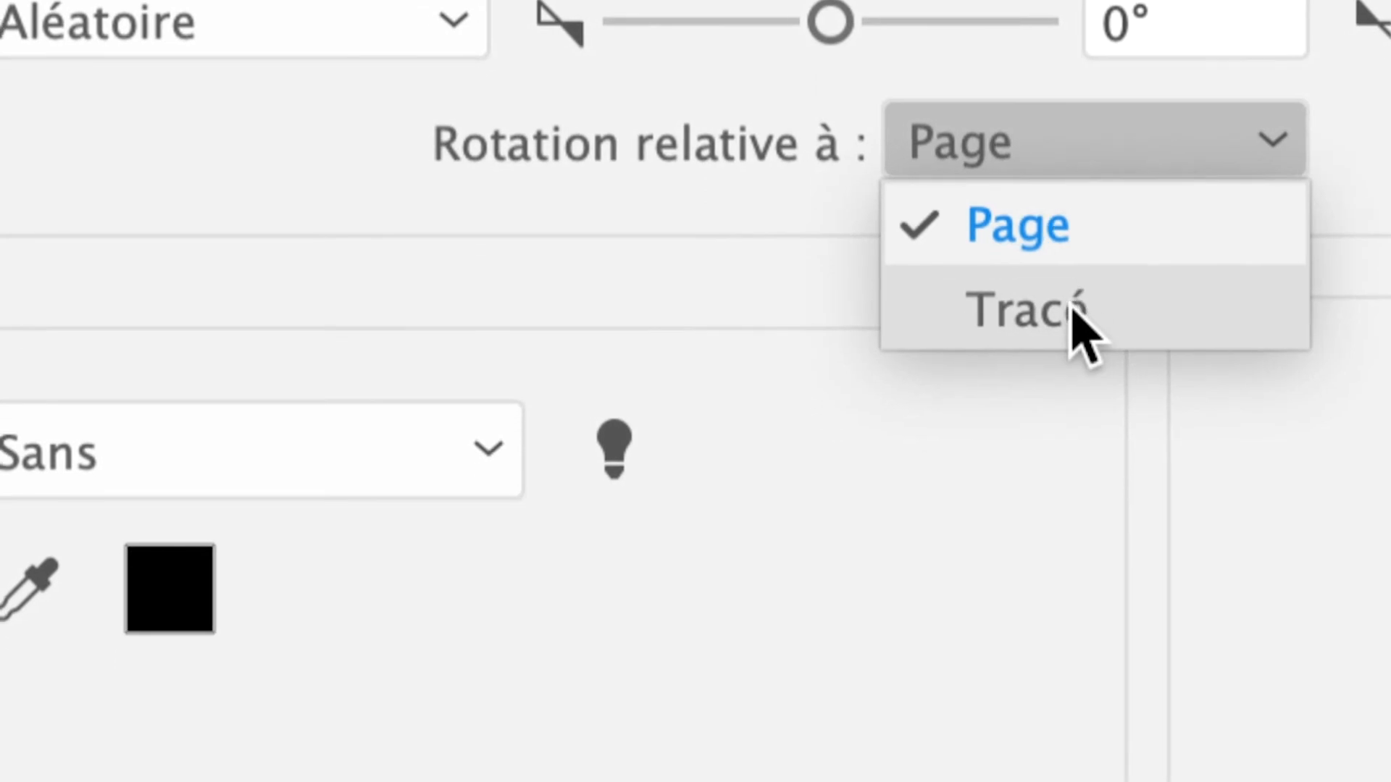
pyautogui.click(1073, 311)
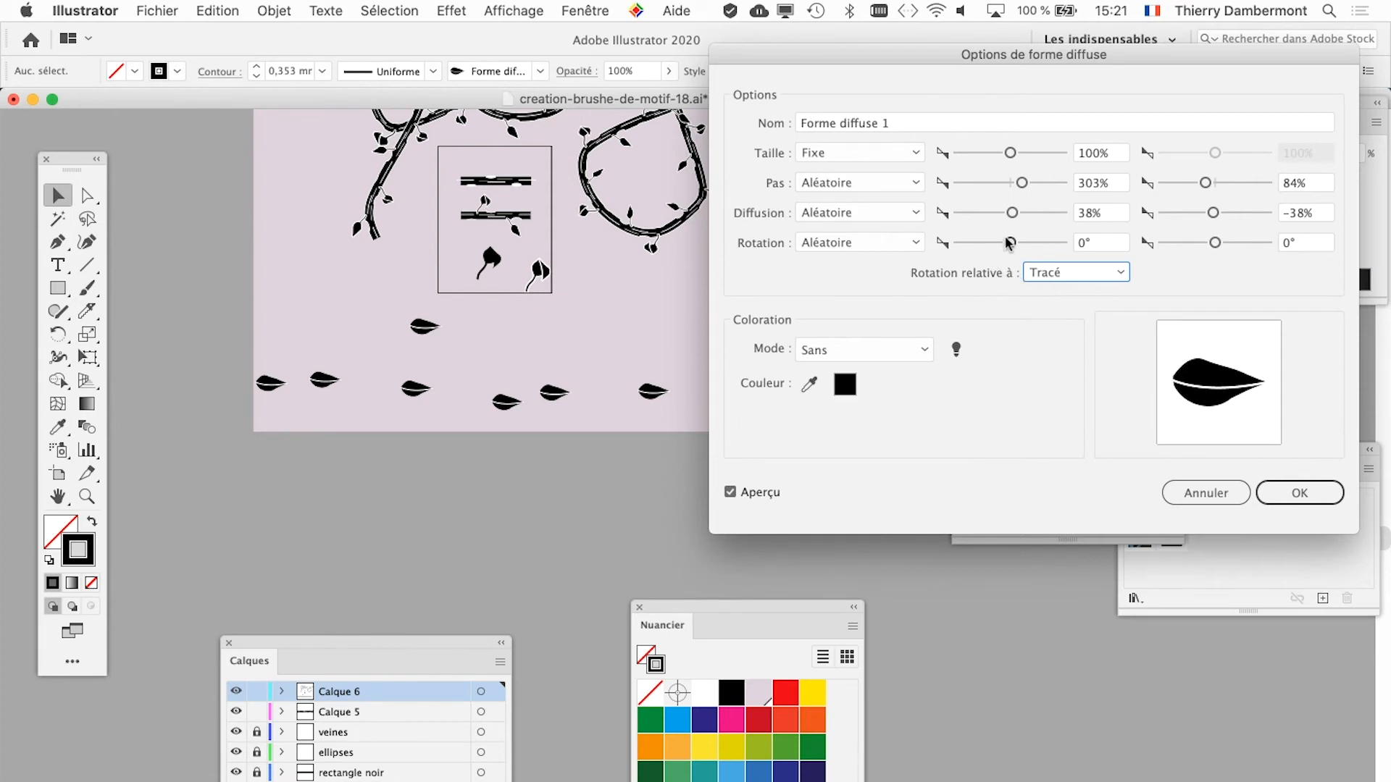
pyautogui.moveTo(1010, 243); pyautogui.dragTo(1007, 243)
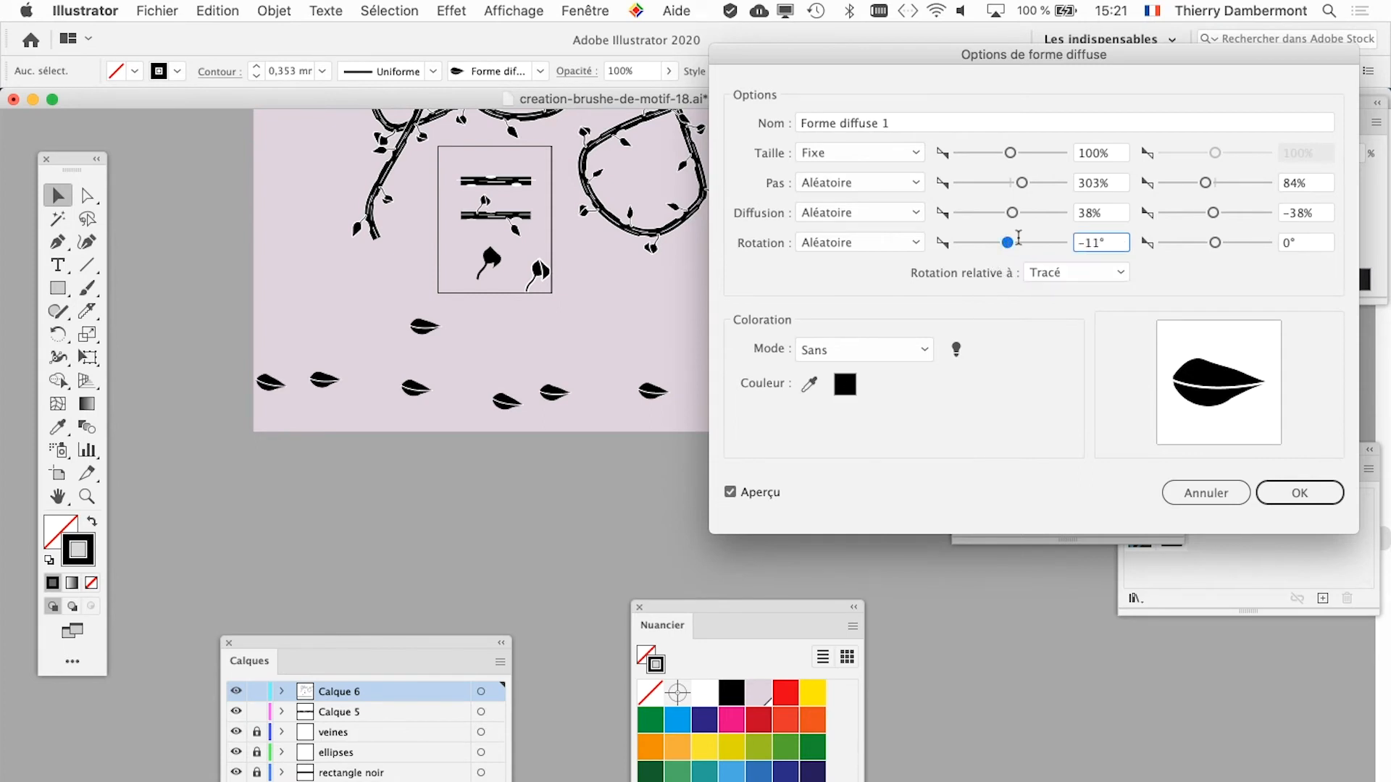
pyautogui.moveTo(1224, 245); pyautogui.dragTo(1238, 244)
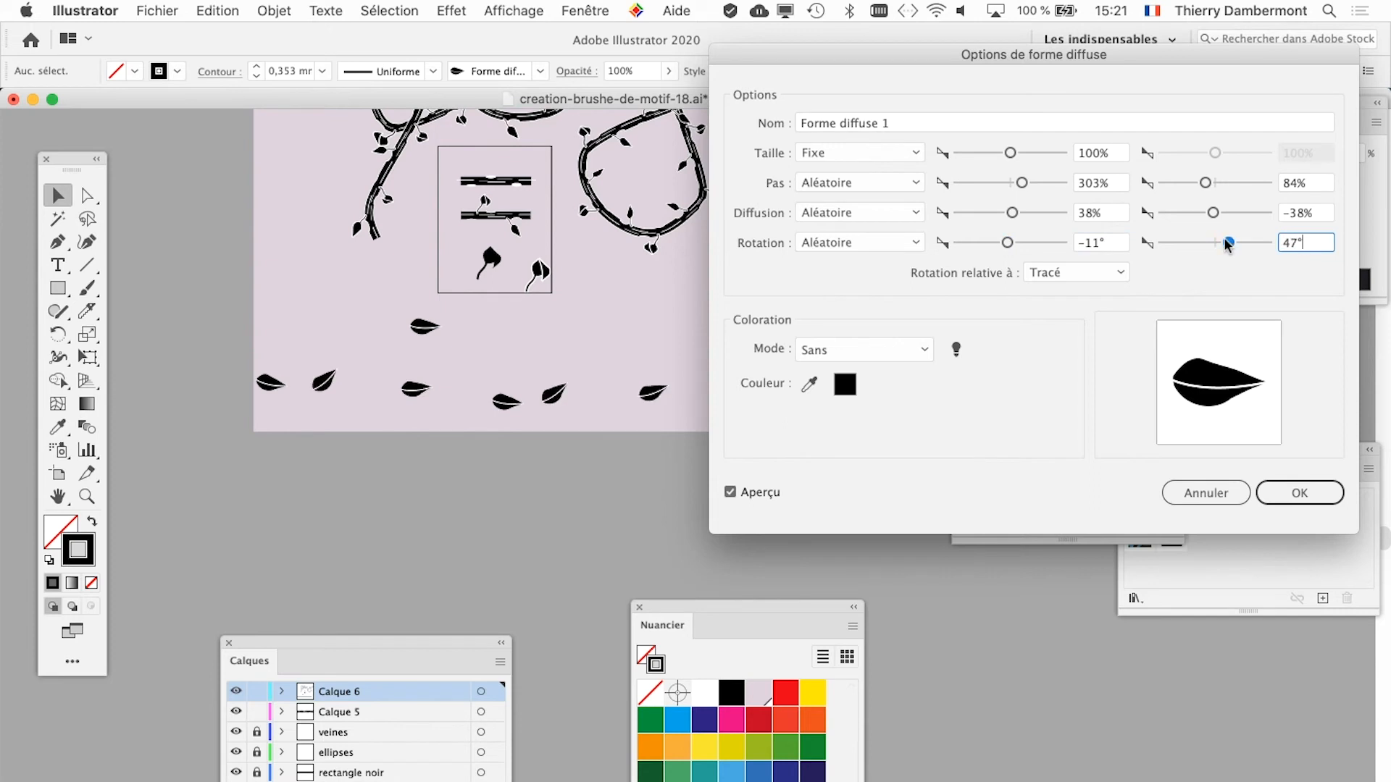
# Step: Set the minimum rotation to -47° and the scatter (Diffusion) to -54% and 21%, and apply the changes to the existing strokes
pyautogui.moveTo(1007, 243); pyautogui.dragTo(998, 244)
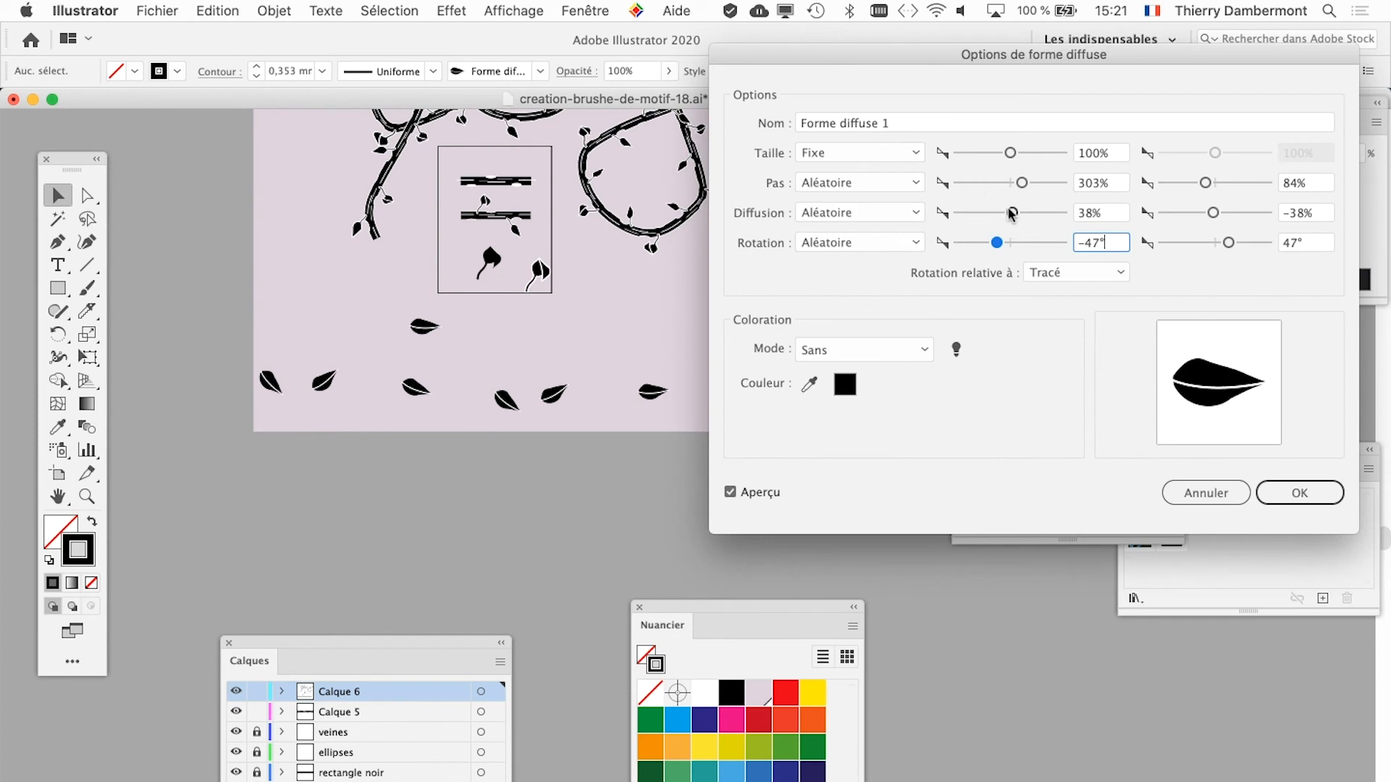
pyautogui.moveTo(1012, 212); pyautogui.dragTo(1007, 214)
pyautogui.moveTo(1219, 212); pyautogui.dragTo(1218, 214)
pyautogui.moveTo(1008, 213); pyautogui.dragTo(1008, 216)
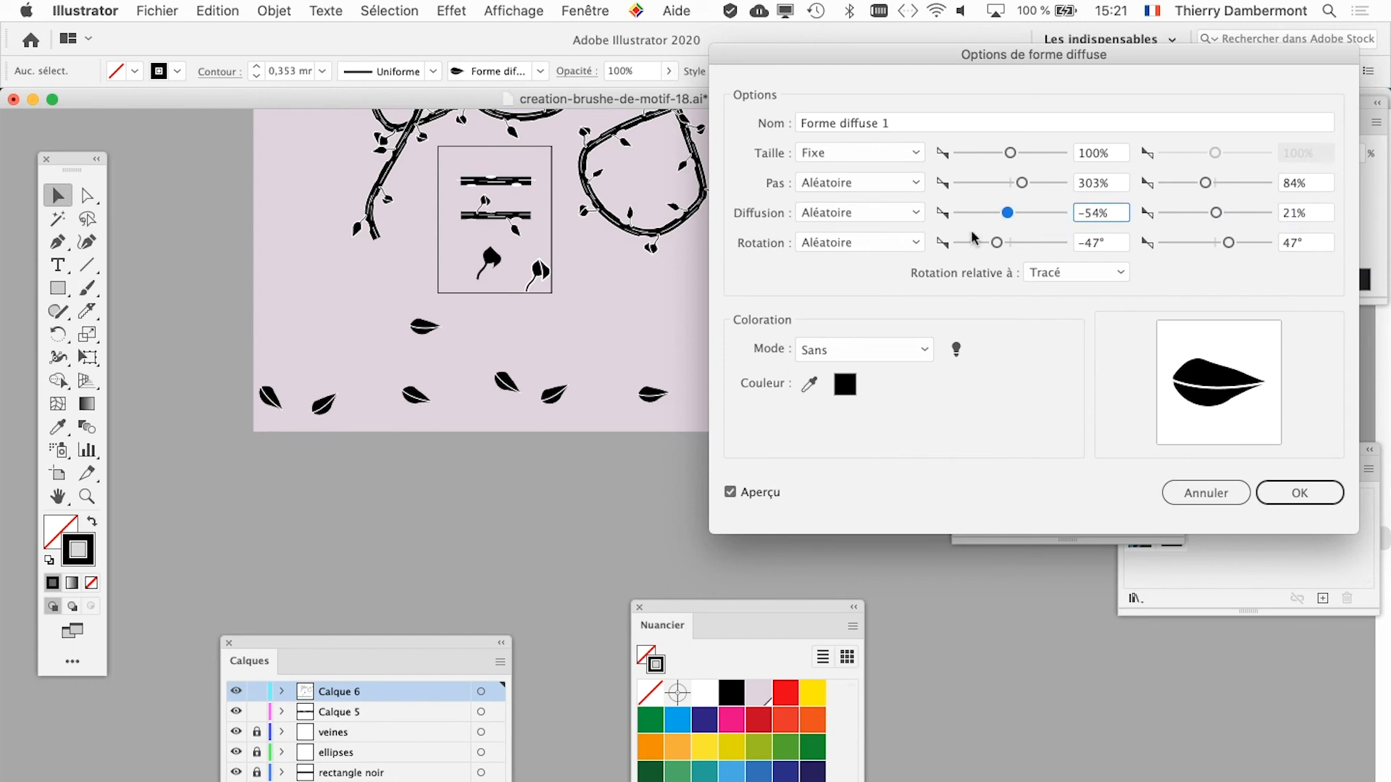
pyautogui.click(1293, 494)
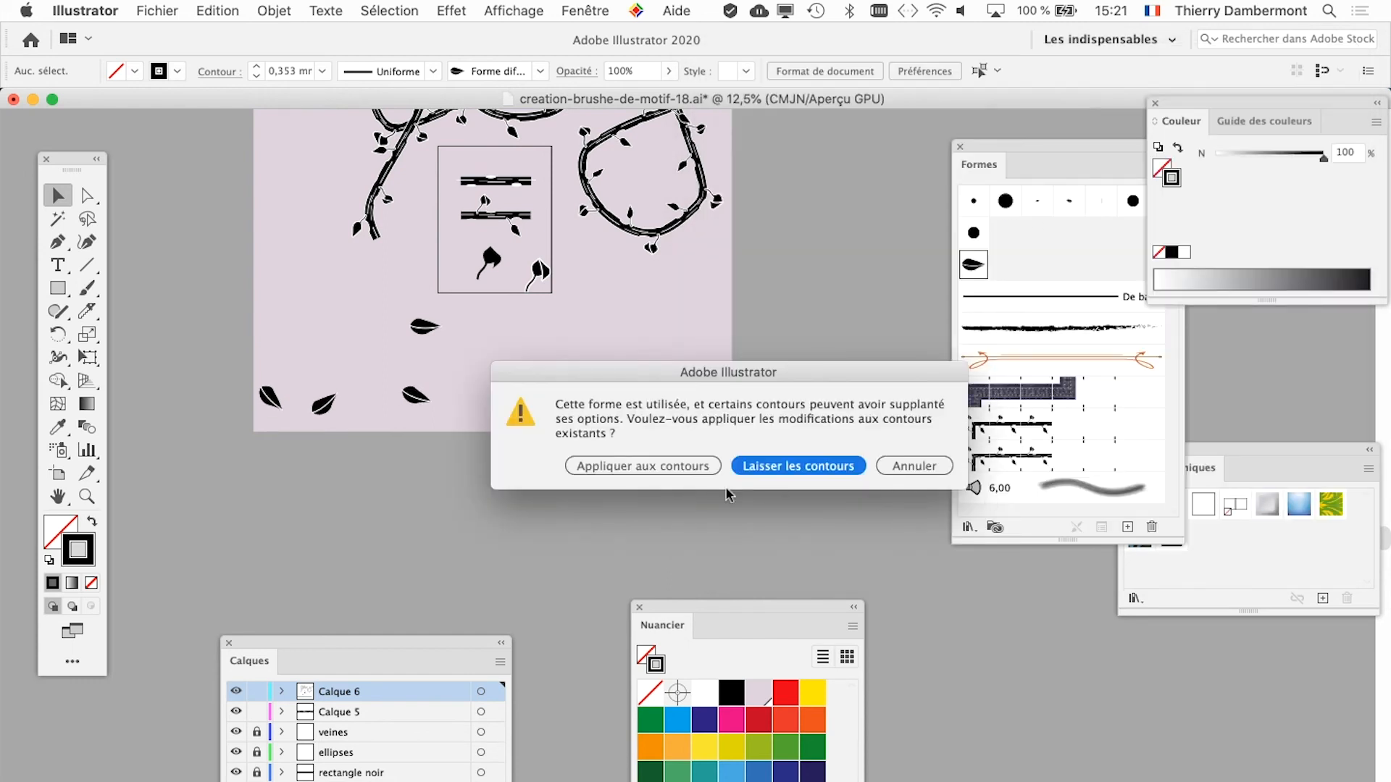
pyautogui.click(602, 467)
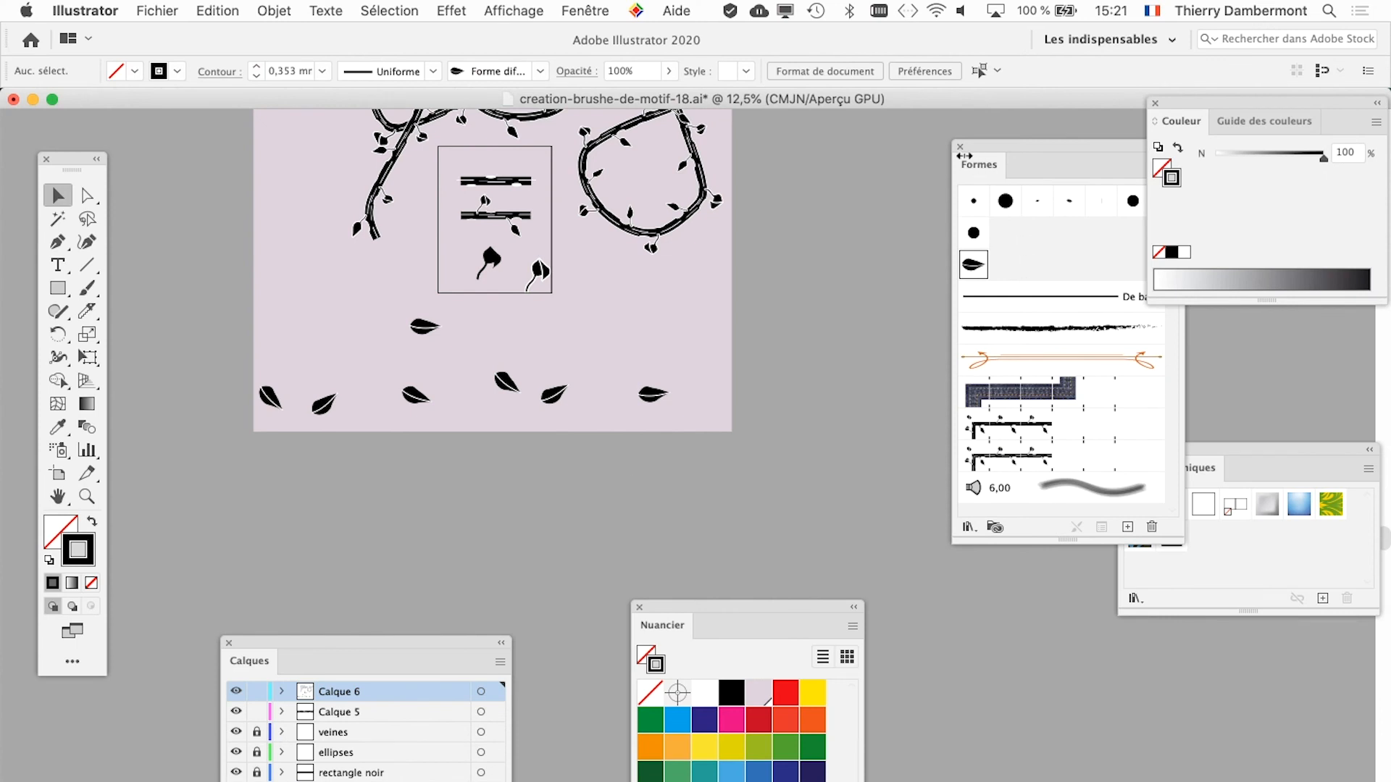
# Step: Paint two leaf strokes with the Paintbrush, a wavy one below the artboard and a rising one beside it
pyautogui.click(87, 288)
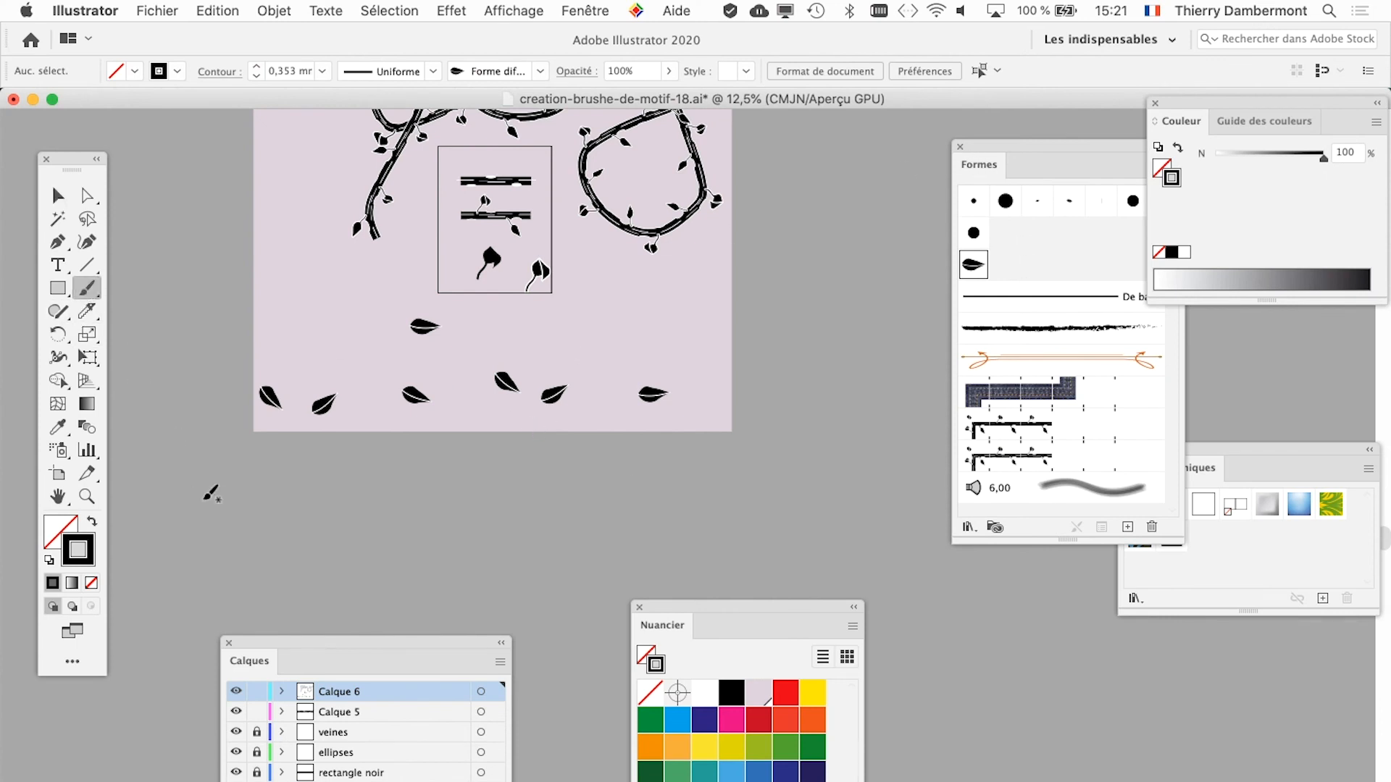
pyautogui.moveTo(818, 522); pyautogui.dragTo(812, 523)
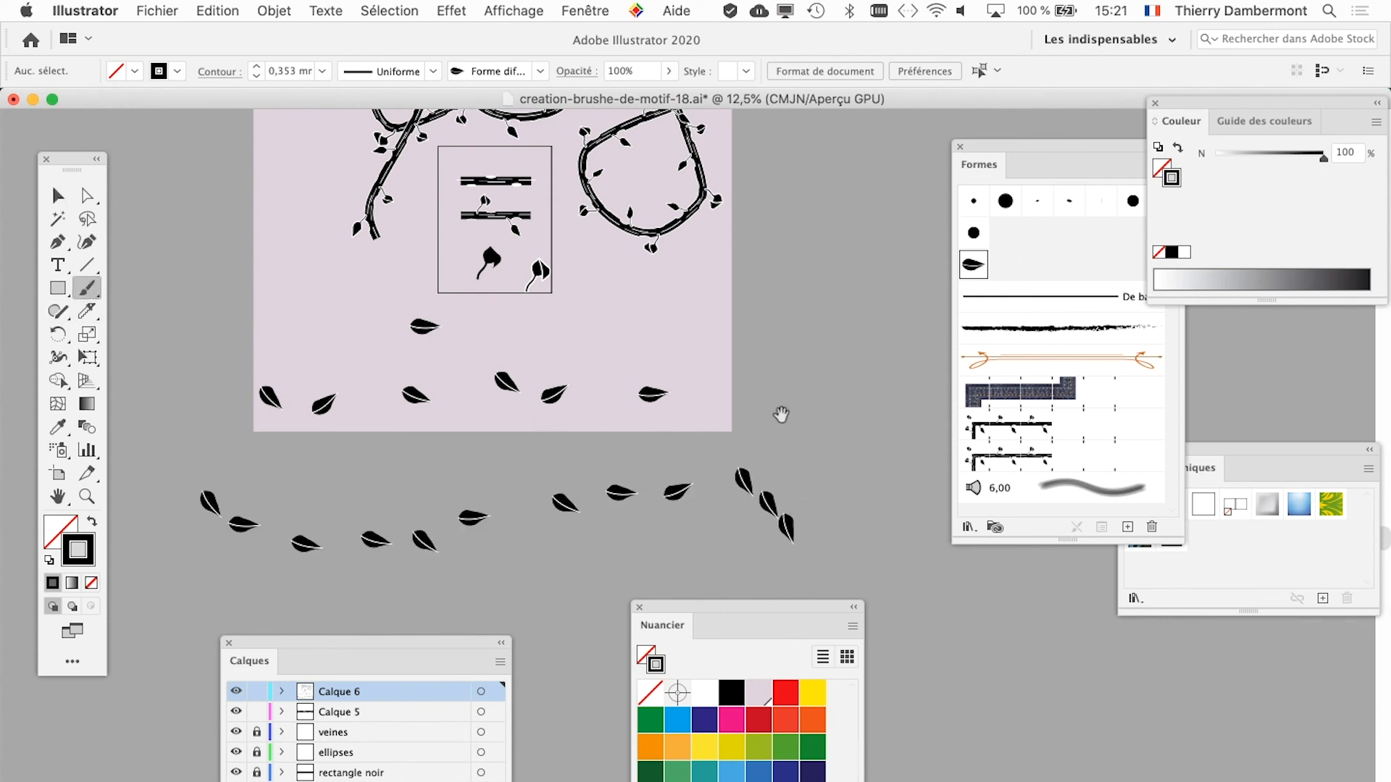
pyautogui.moveTo(782, 413); pyautogui.dragTo(422, 528)
pyautogui.moveTo(766, 217); pyautogui.dragTo(767, 217)
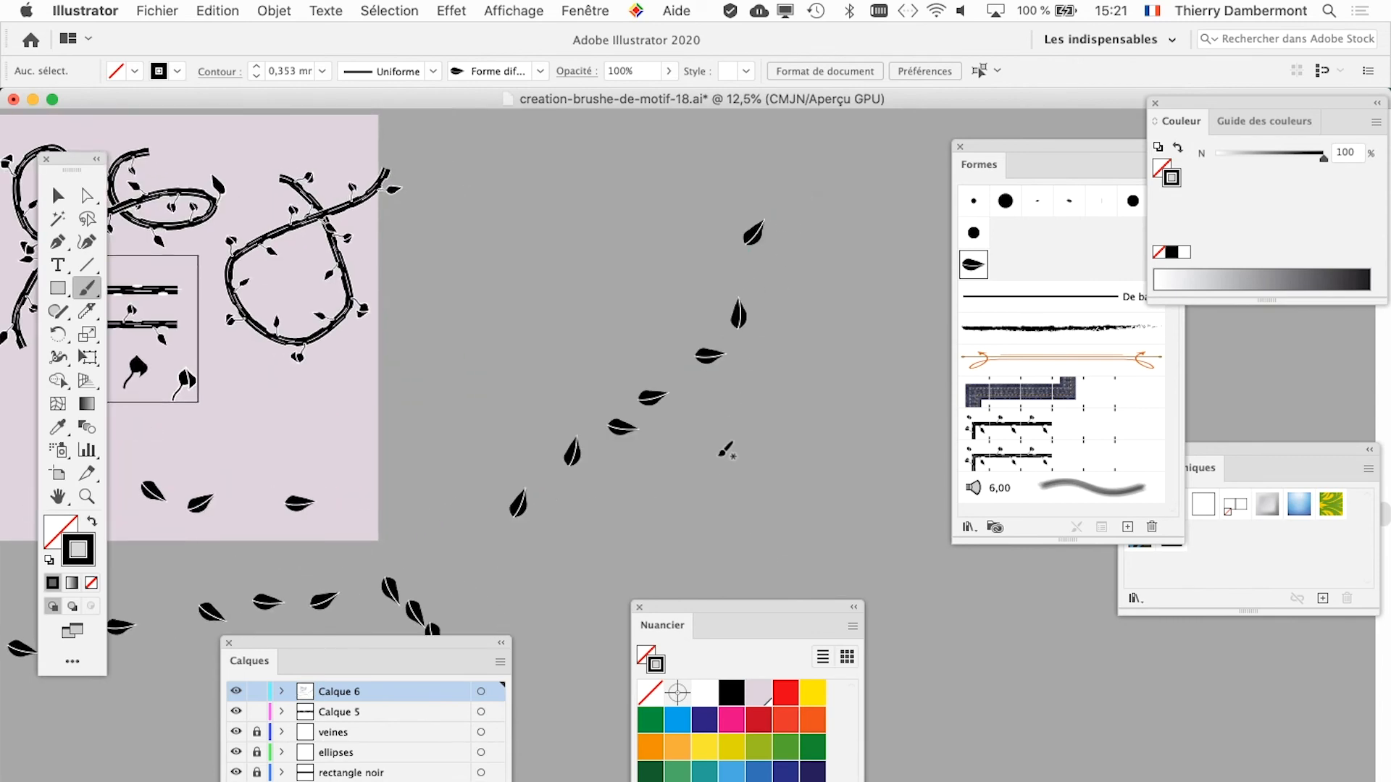
pyautogui.scroll(3, 635, 435)
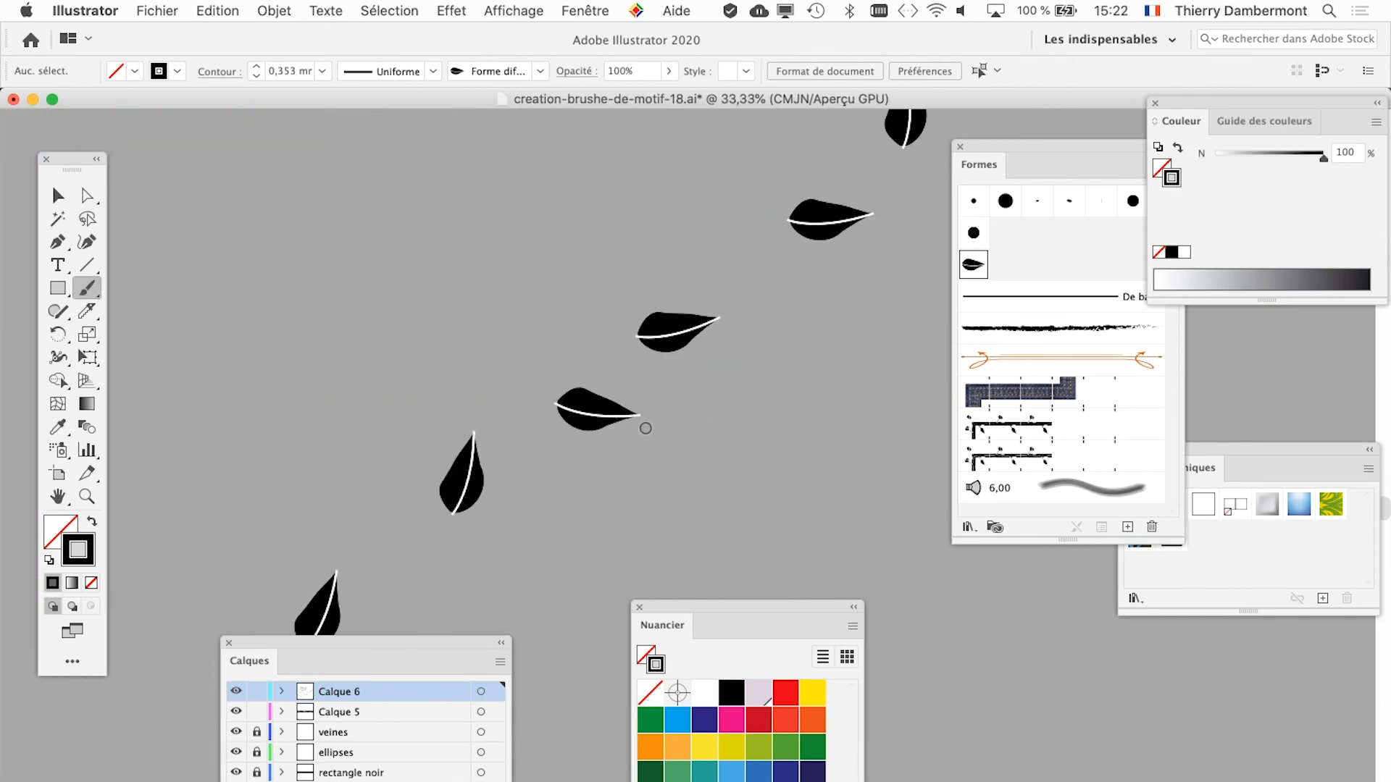
pyautogui.scroll(-3, 645, 428)
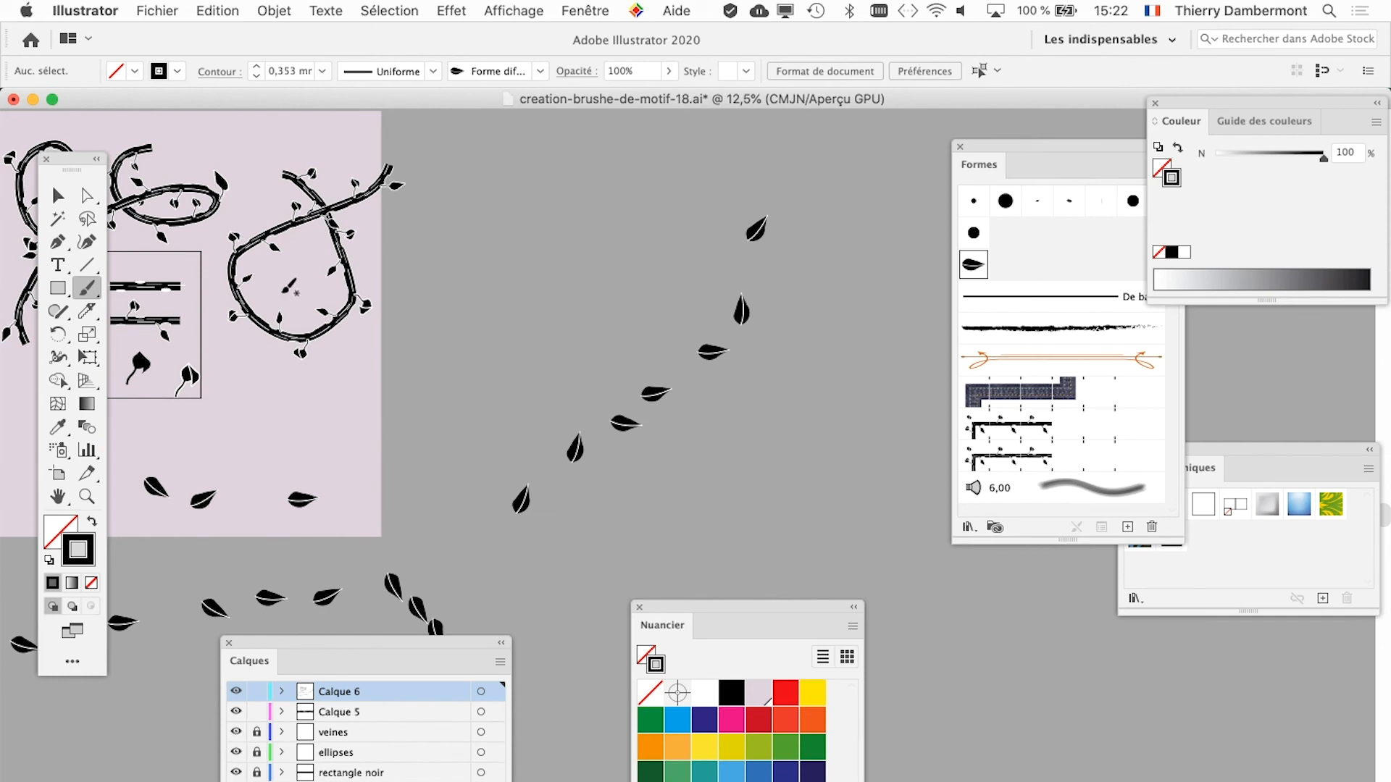
# Step: Set the Forme diffuse 1 brush's scatter (Diffusion) to -213% and 171%, and apply the change to the existing strokes
pyautogui.click(58, 197)
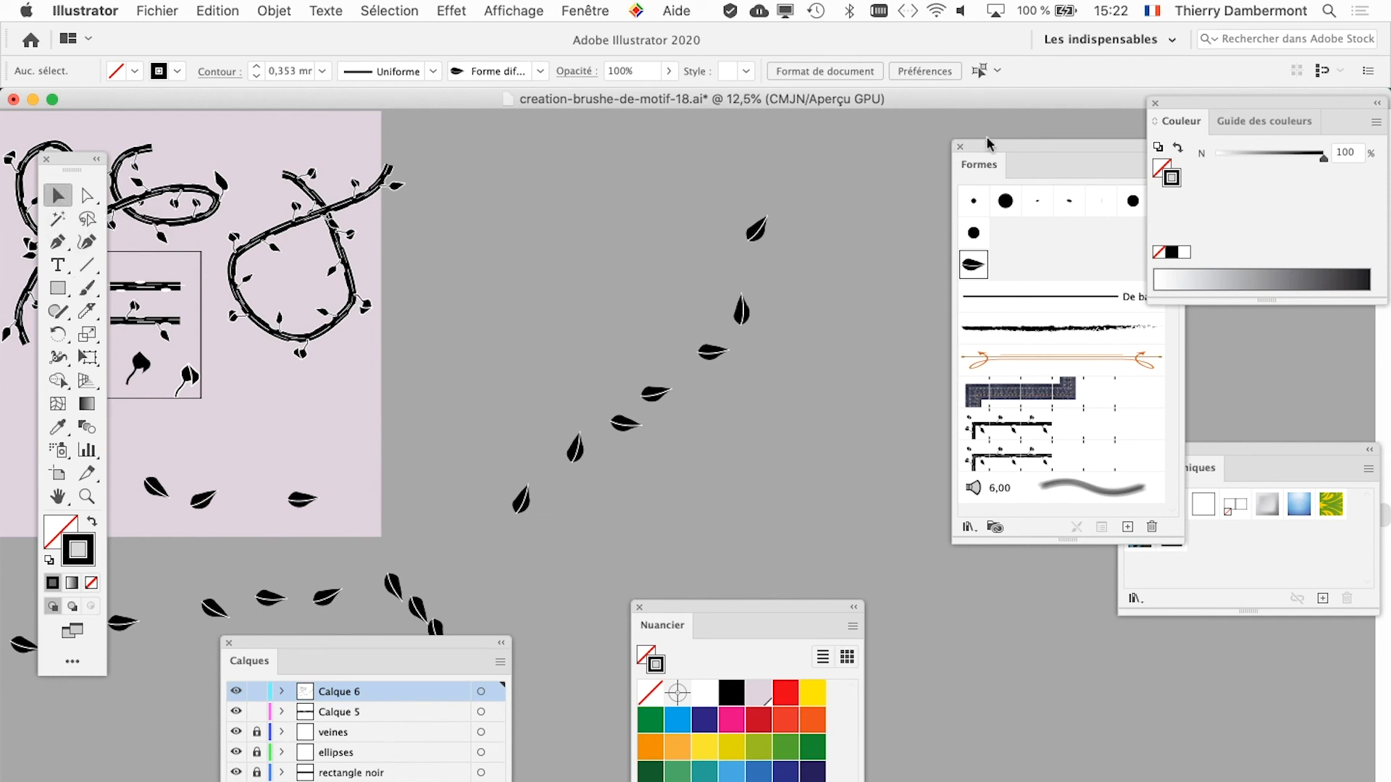
pyautogui.moveTo(987, 137); pyautogui.dragTo(998, 145)
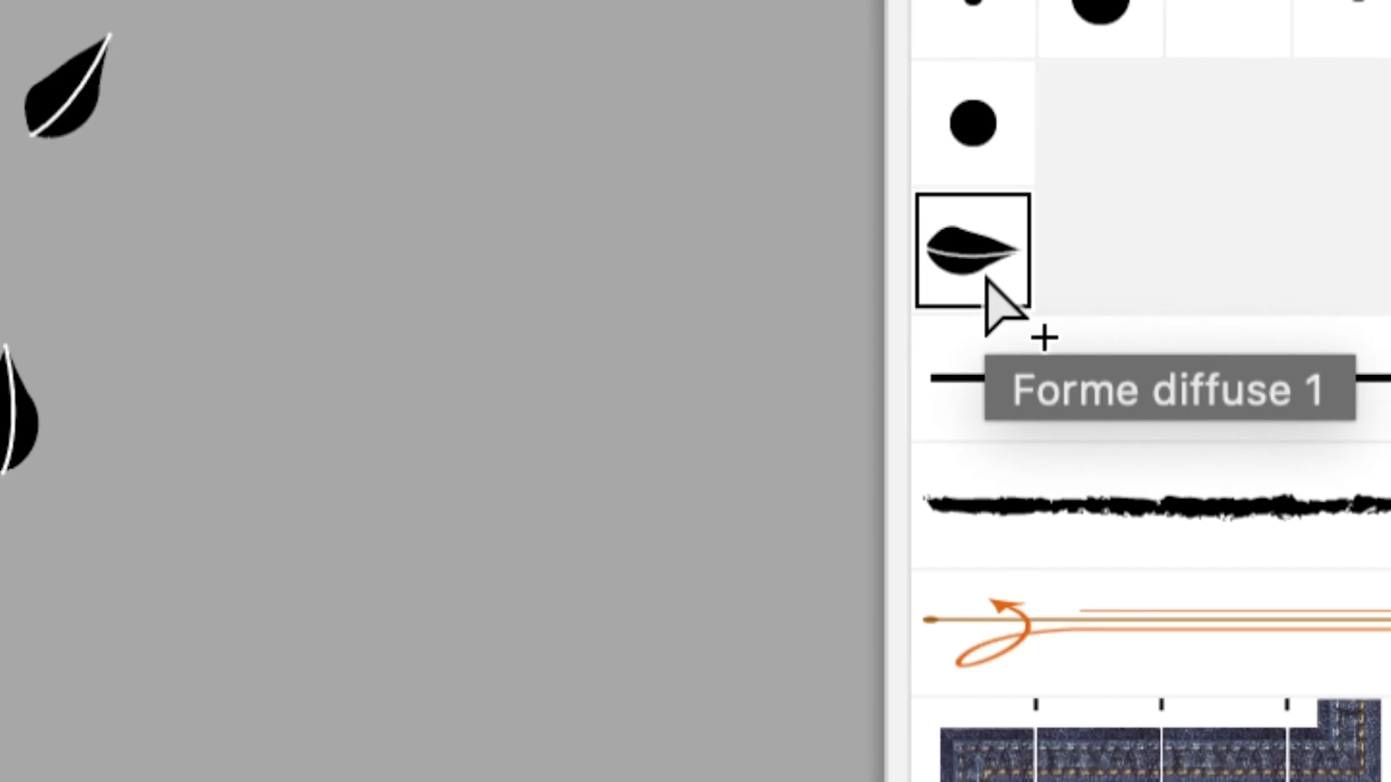
pyautogui.doubleClick(981, 268)
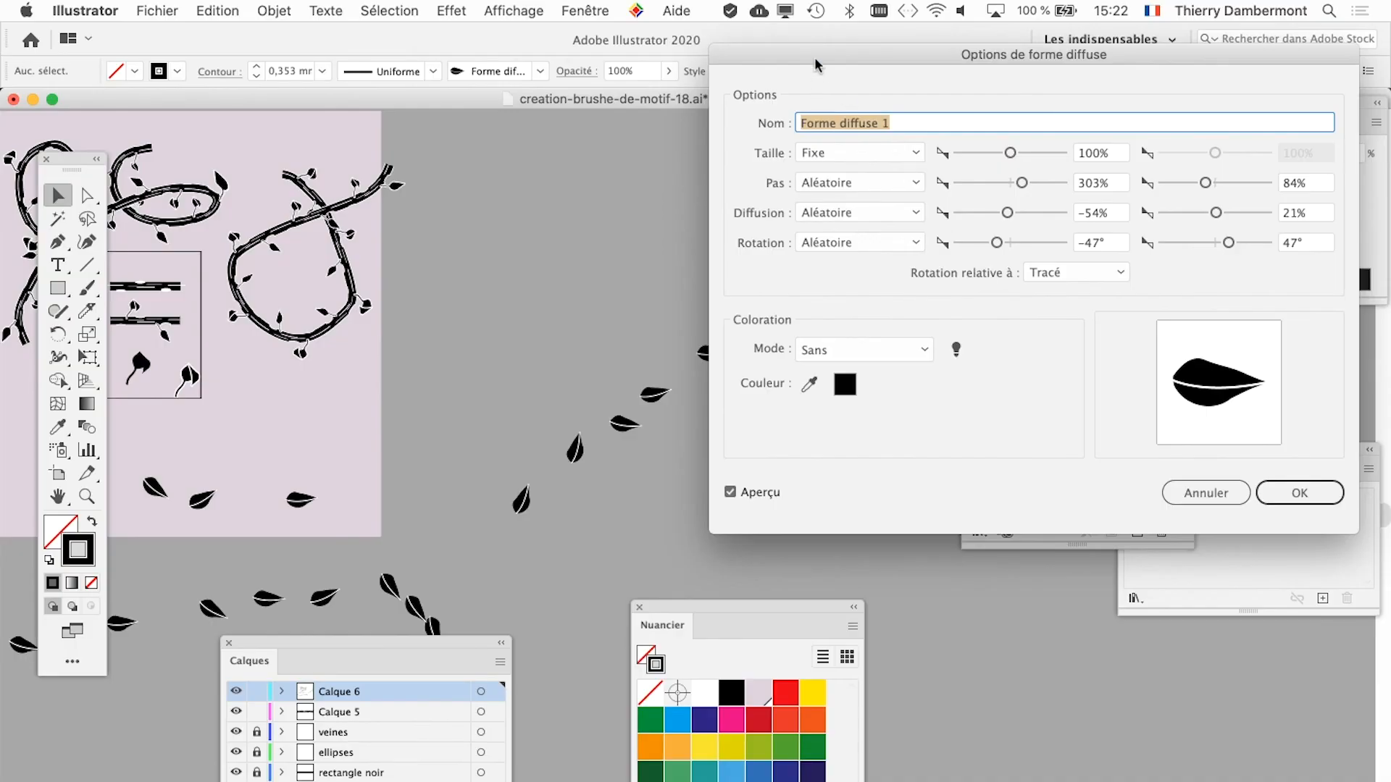
pyautogui.moveTo(816, 66); pyautogui.dragTo(888, 93)
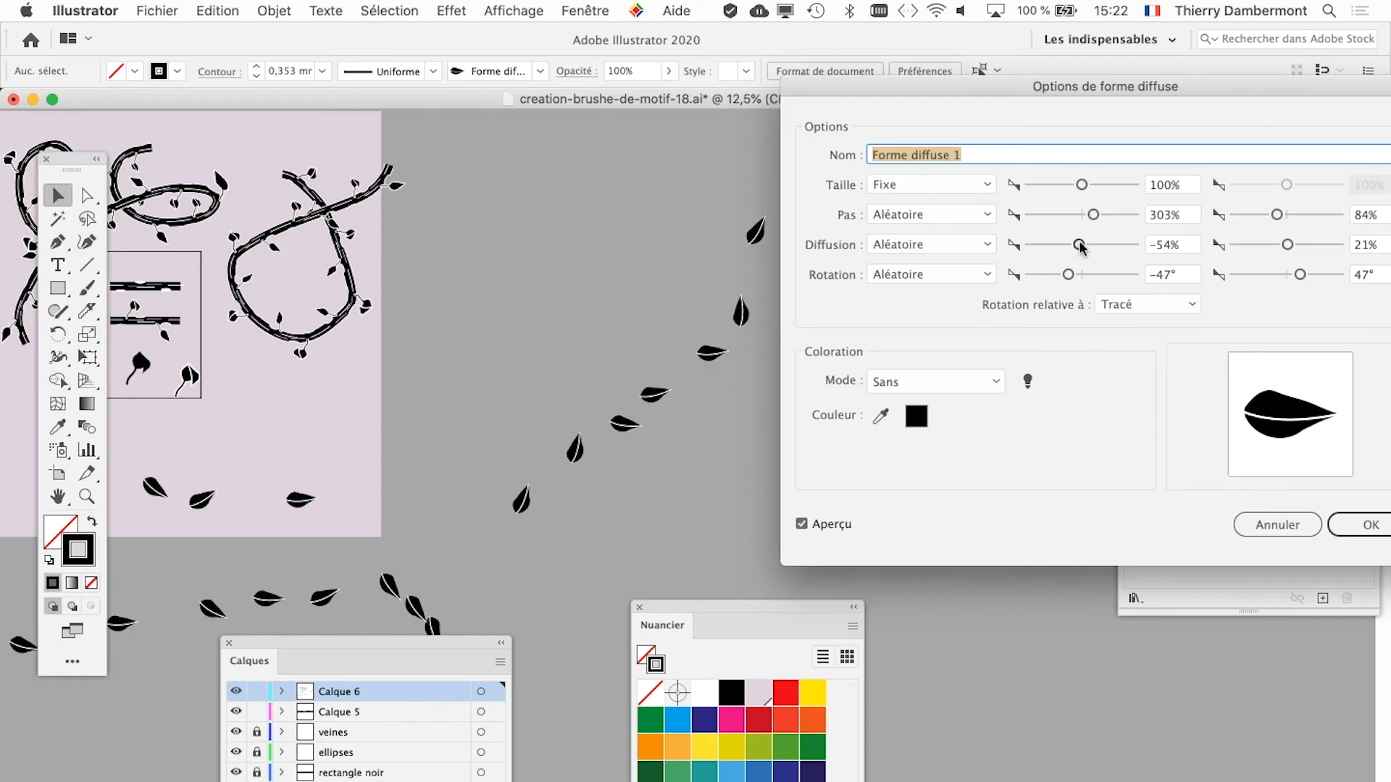
pyautogui.moveTo(1079, 245); pyautogui.dragTo(1073, 246)
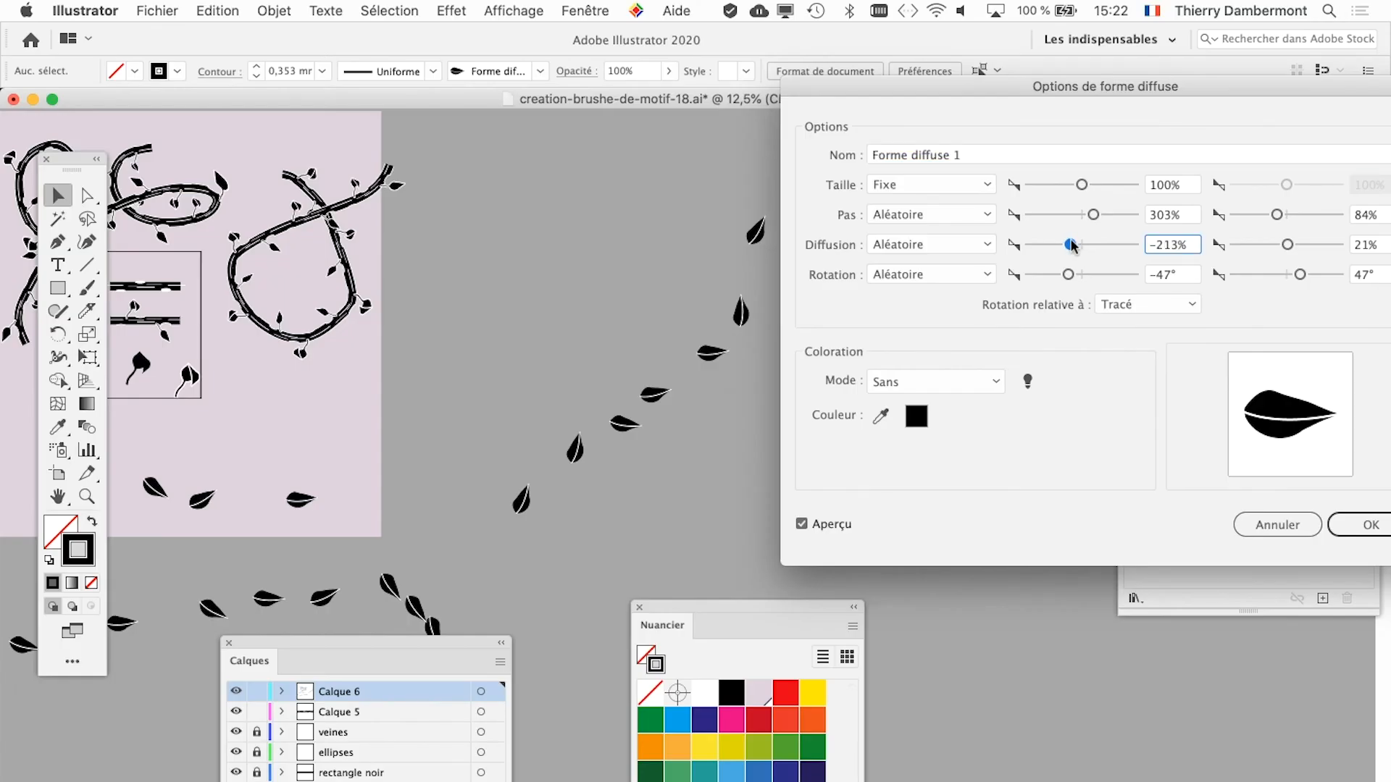
pyautogui.moveTo(1289, 245); pyautogui.dragTo(1299, 249)
pyautogui.click(1366, 524)
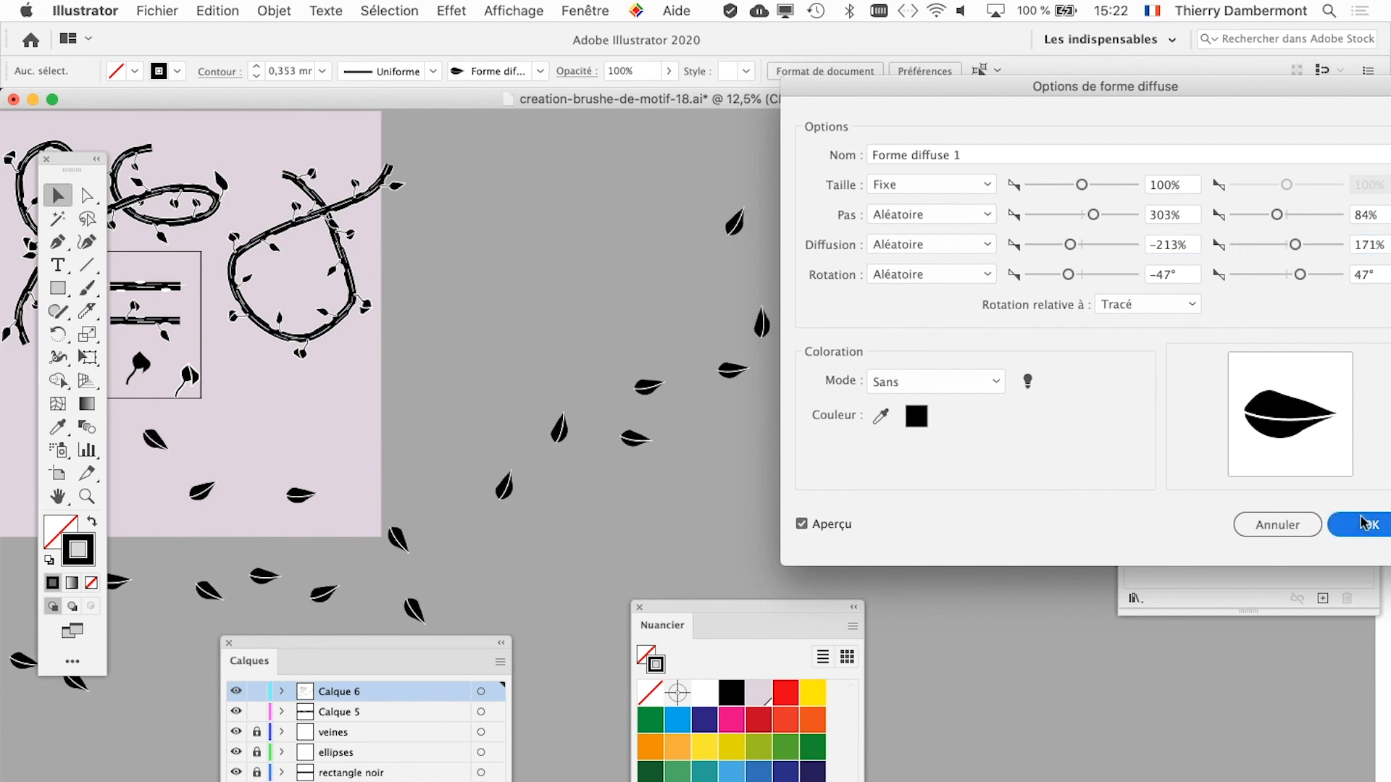
pyautogui.click(672, 467)
# Step: Paint descending diagonal leaf strokes with the Paintbrush in the empty area beyond the rising leaf stroke
pyautogui.hscroll(10, 646, 413)
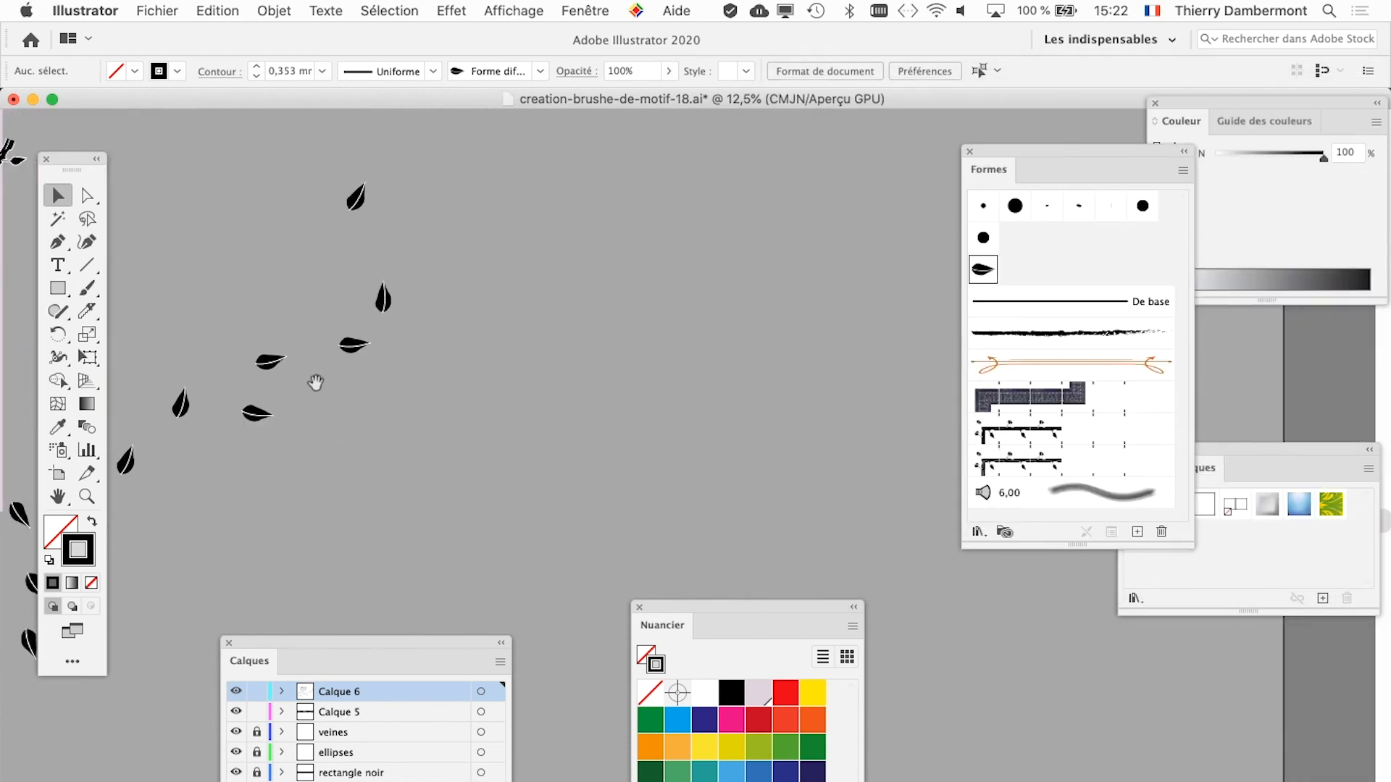
pyautogui.press('b')
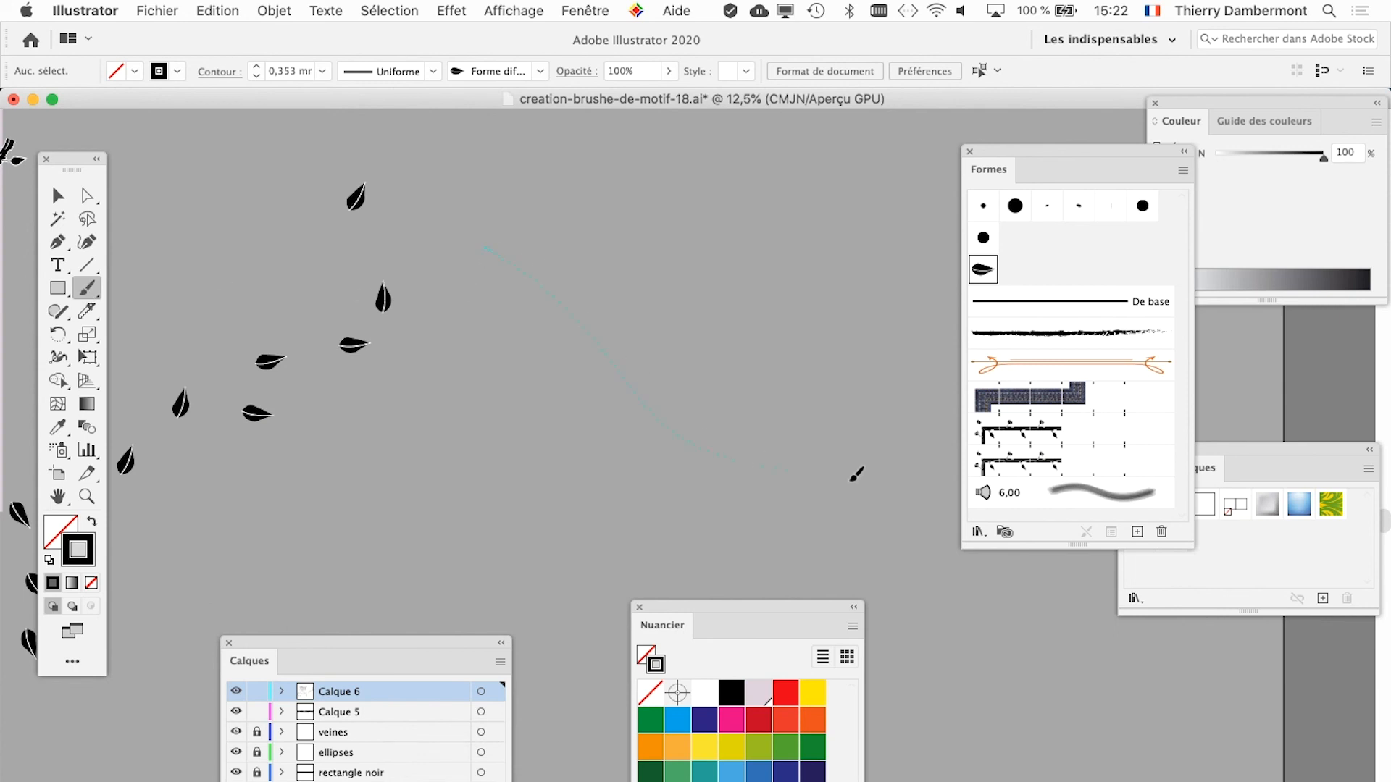
pyautogui.moveTo(857, 475); pyautogui.dragTo(891, 473)
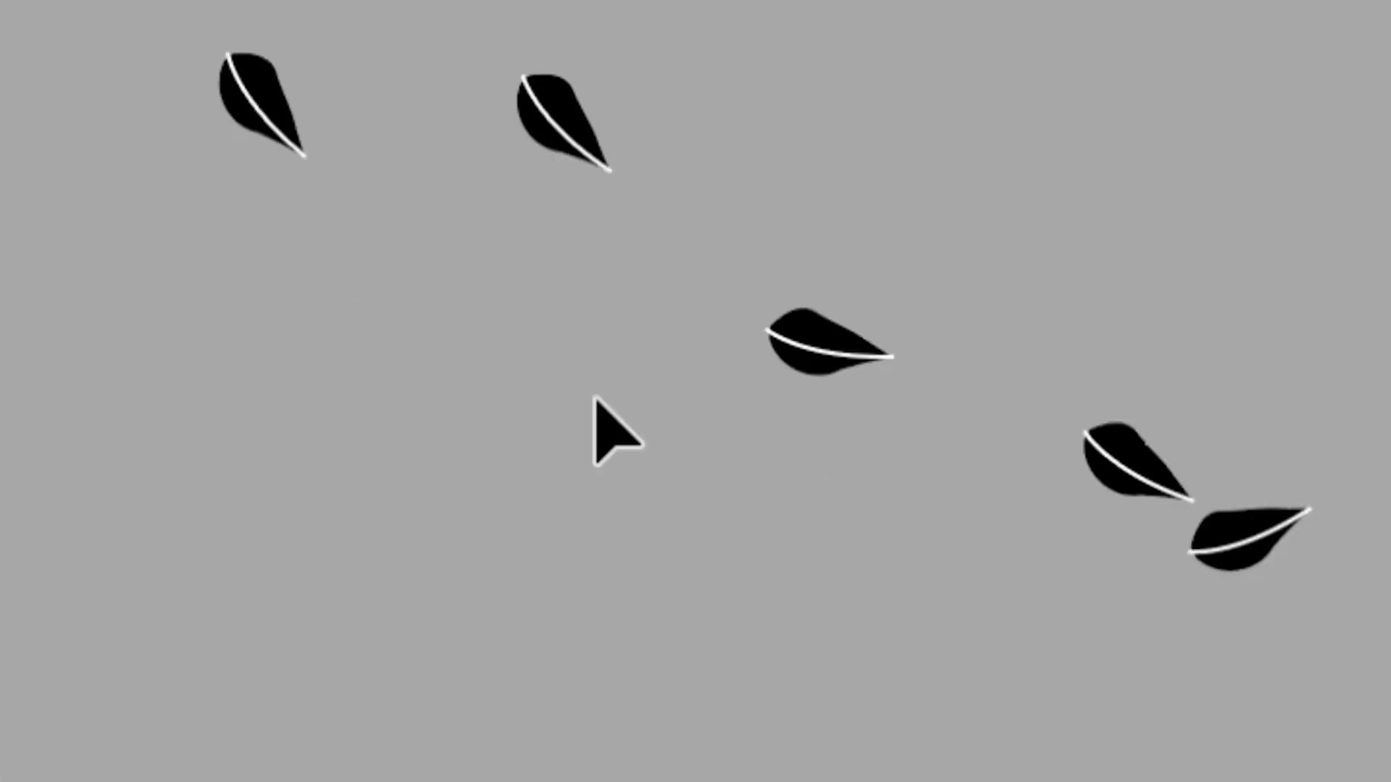
pyautogui.moveTo(465, 438)
pyautogui.mouseDown()
pyautogui.moveTo(563, 562)
pyautogui.moveTo(638, 781)
pyautogui.mouseUp()
pyautogui.moveTo(681, 188); pyautogui.dragTo(1001, 322)
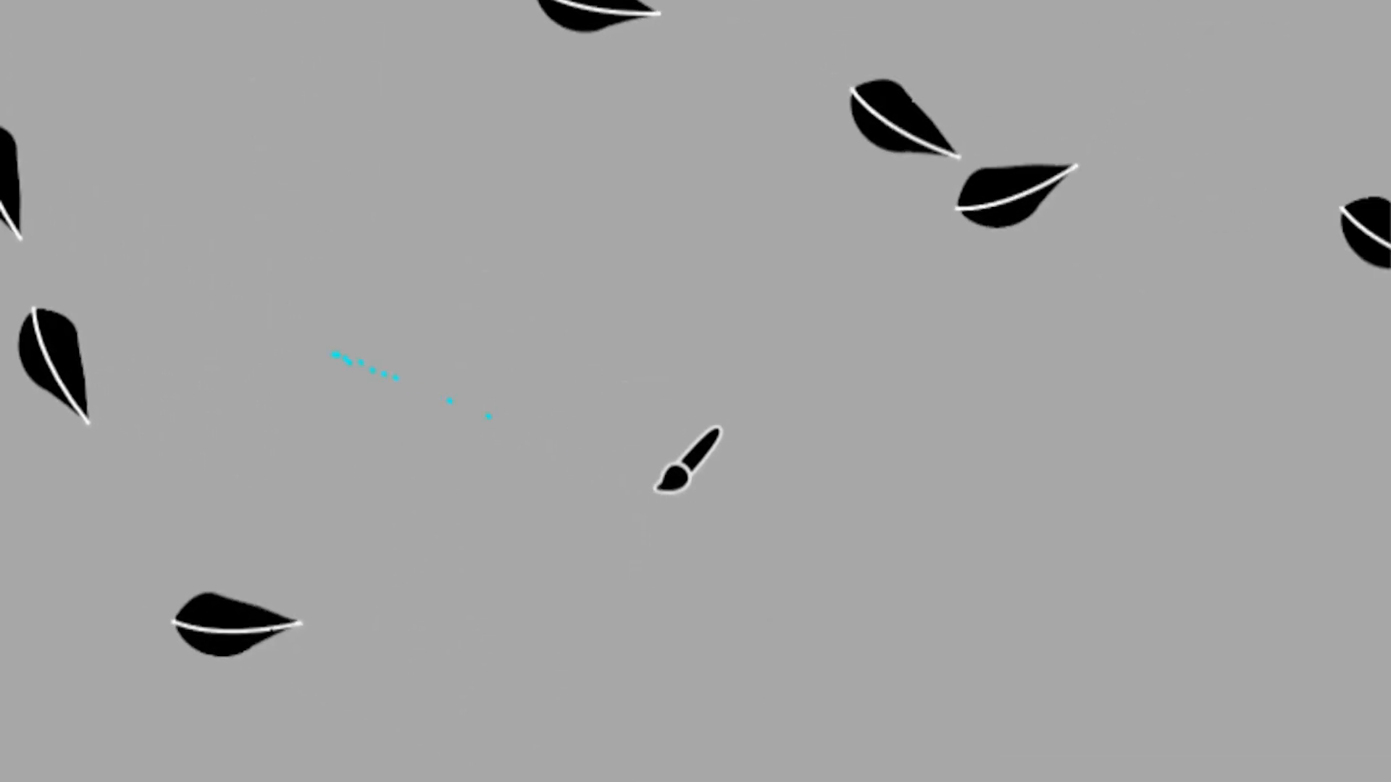
pyautogui.moveTo(657, 489)
pyautogui.mouseDown()
pyautogui.moveTo(1319, 677)
pyautogui.moveTo(1390, 677)
pyautogui.mouseUp()
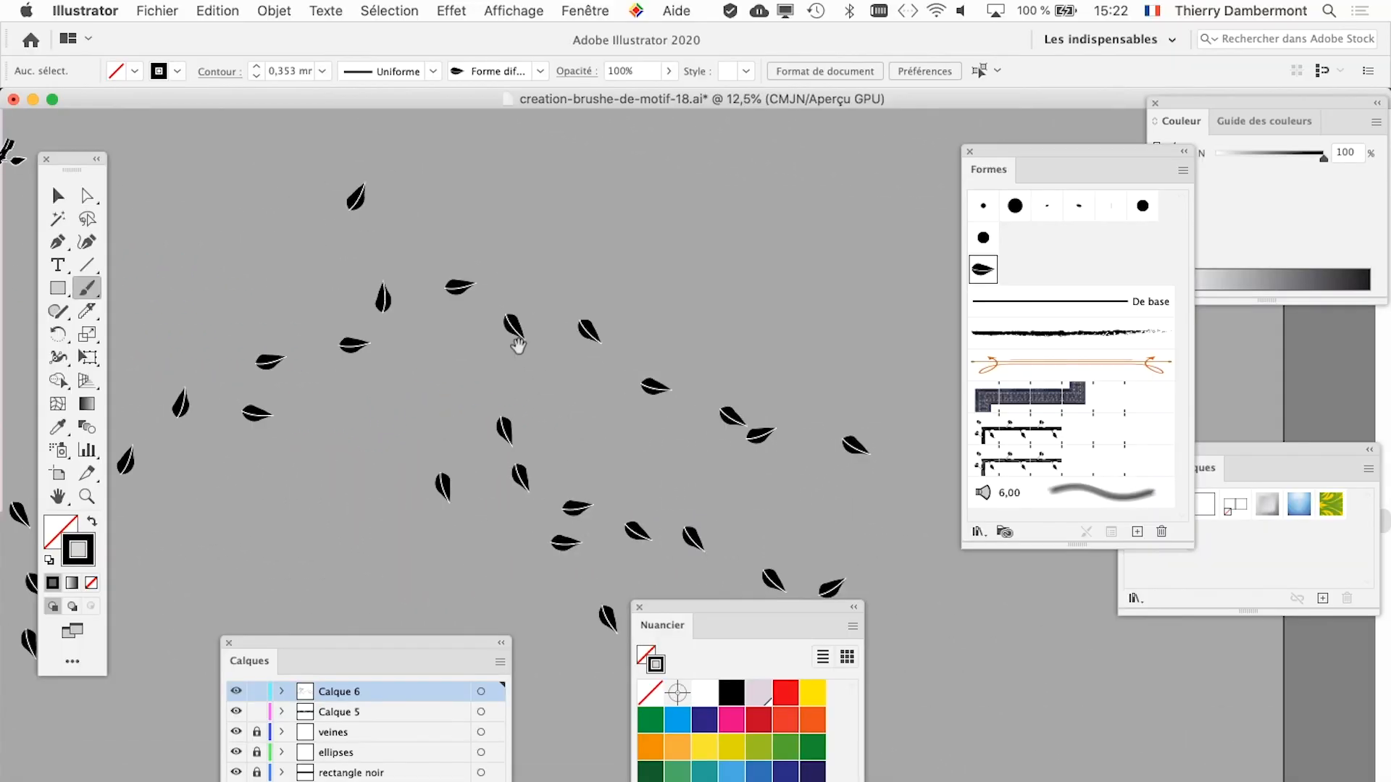
# Step: Paint two more long, wavy leaf strokes, one above the other, in the empty canvas area above the previous strokes
pyautogui.moveTo(517, 352); pyautogui.dragTo(455, 580)
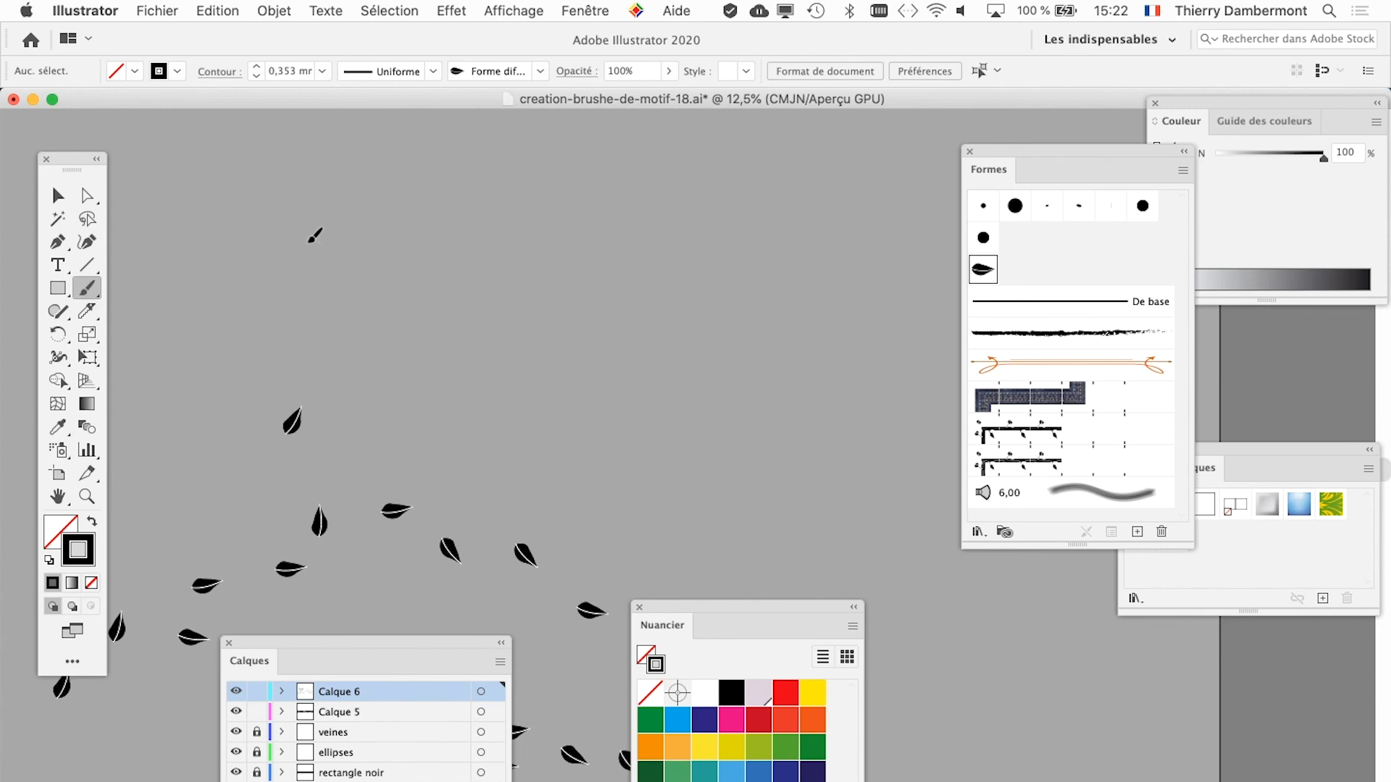
pyautogui.moveTo(878, 320); pyautogui.dragTo(876, 322)
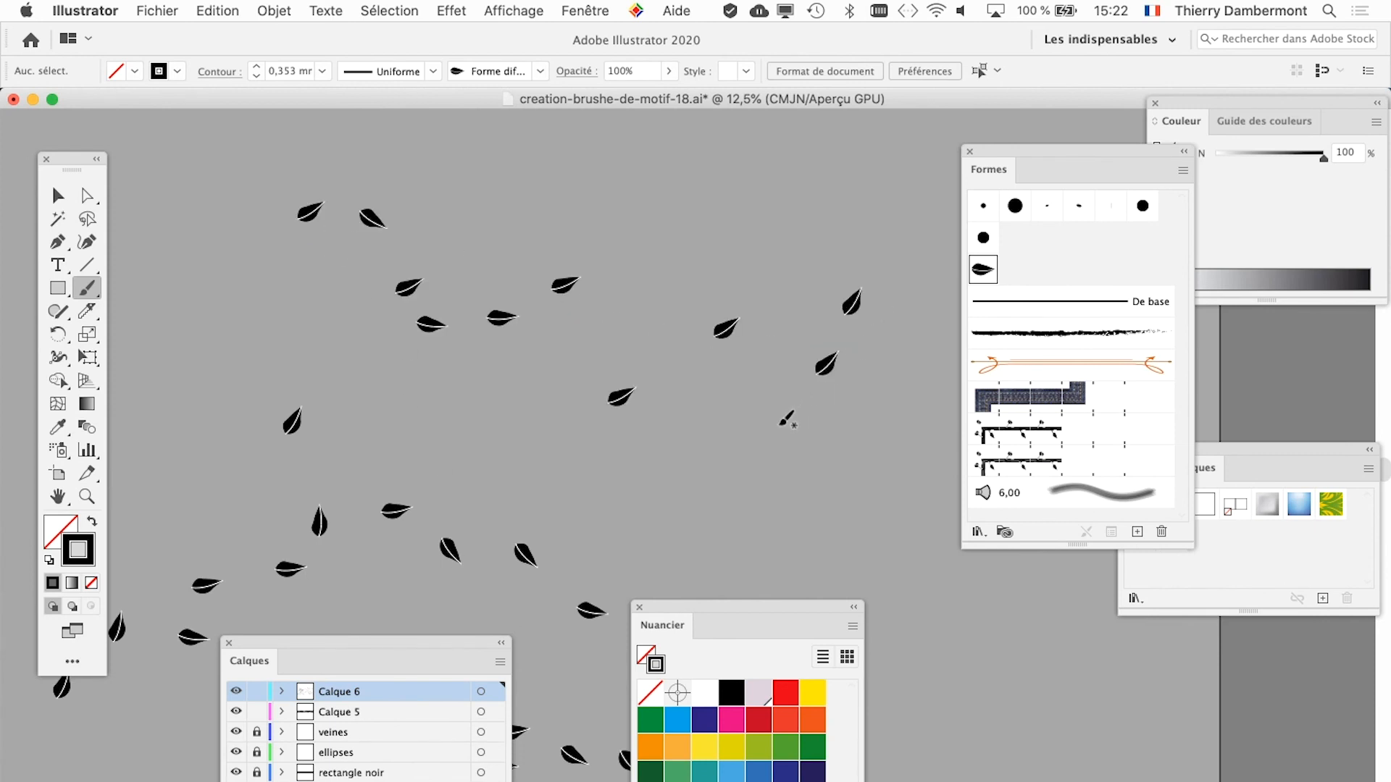
pyautogui.scroll(5, 689, 438)
pyautogui.hscroll(-2, 689, 438)
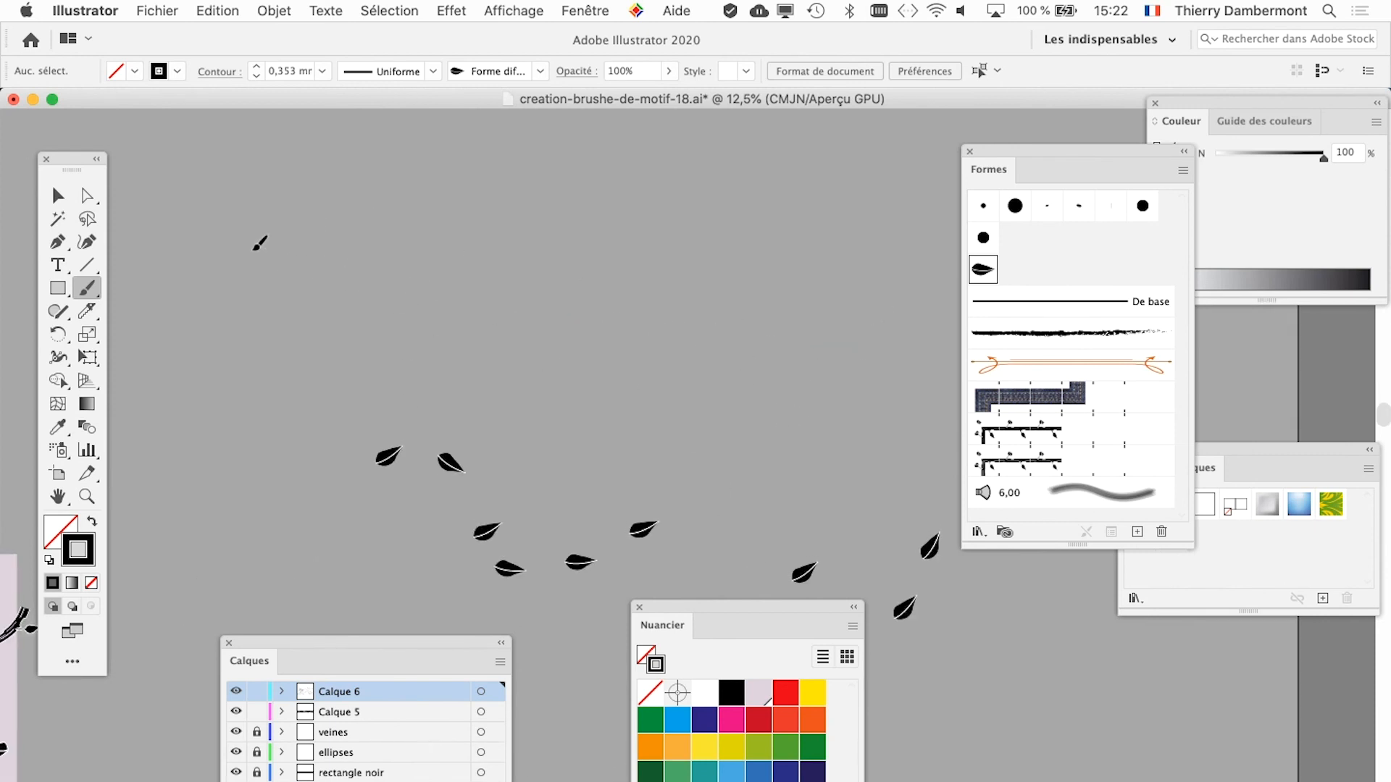
pyautogui.moveTo(818, 230); pyautogui.dragTo(938, 217)
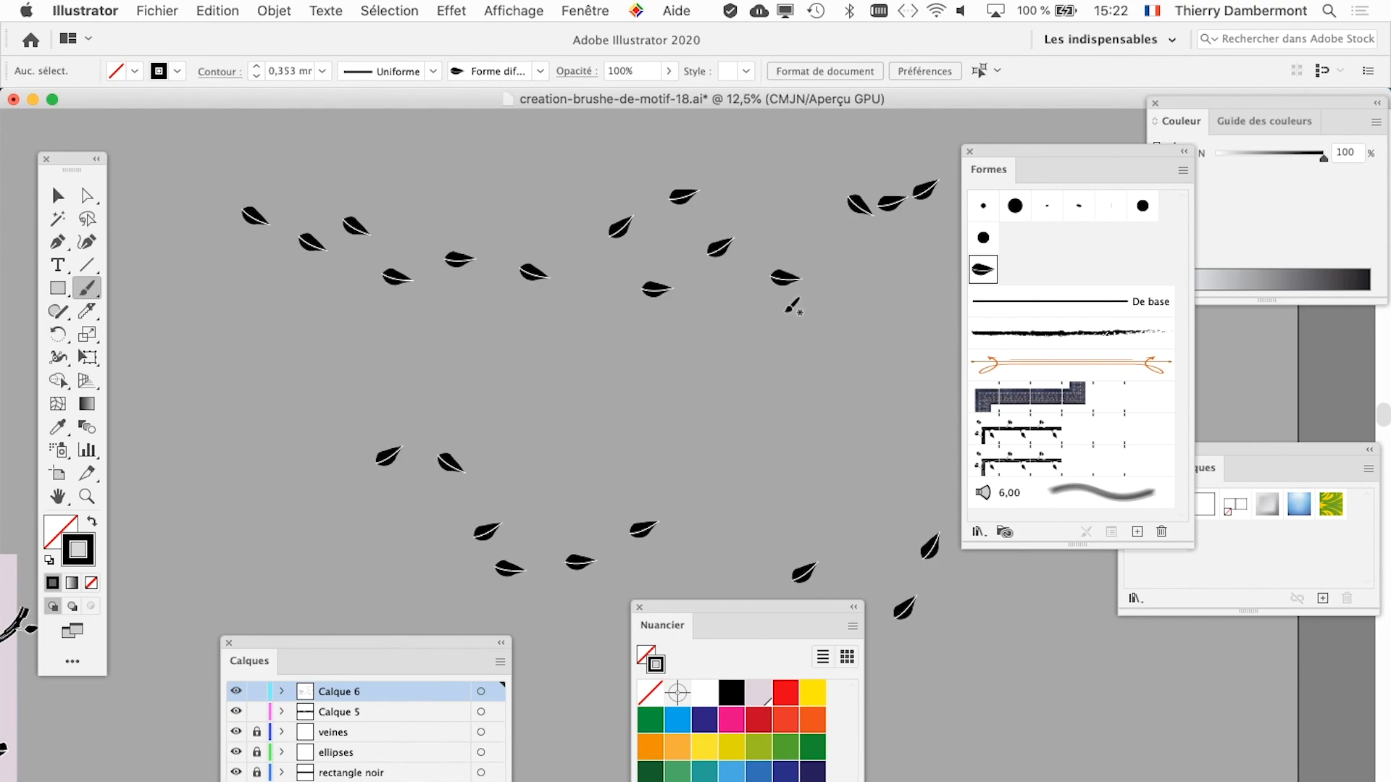